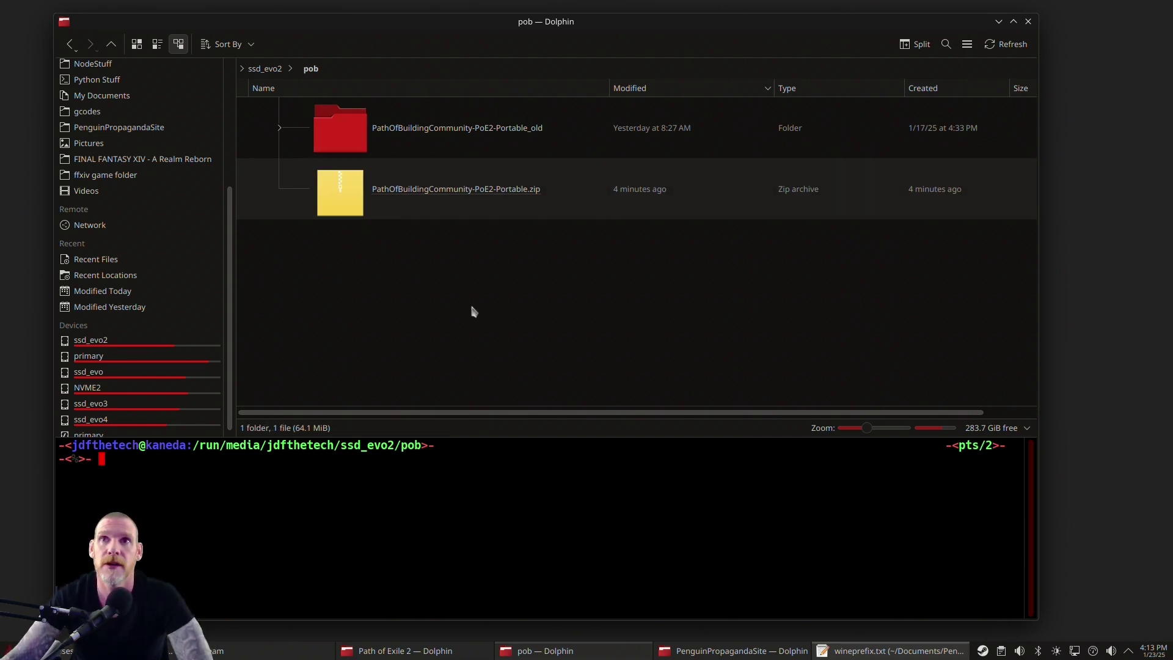
left_click(495, 286)
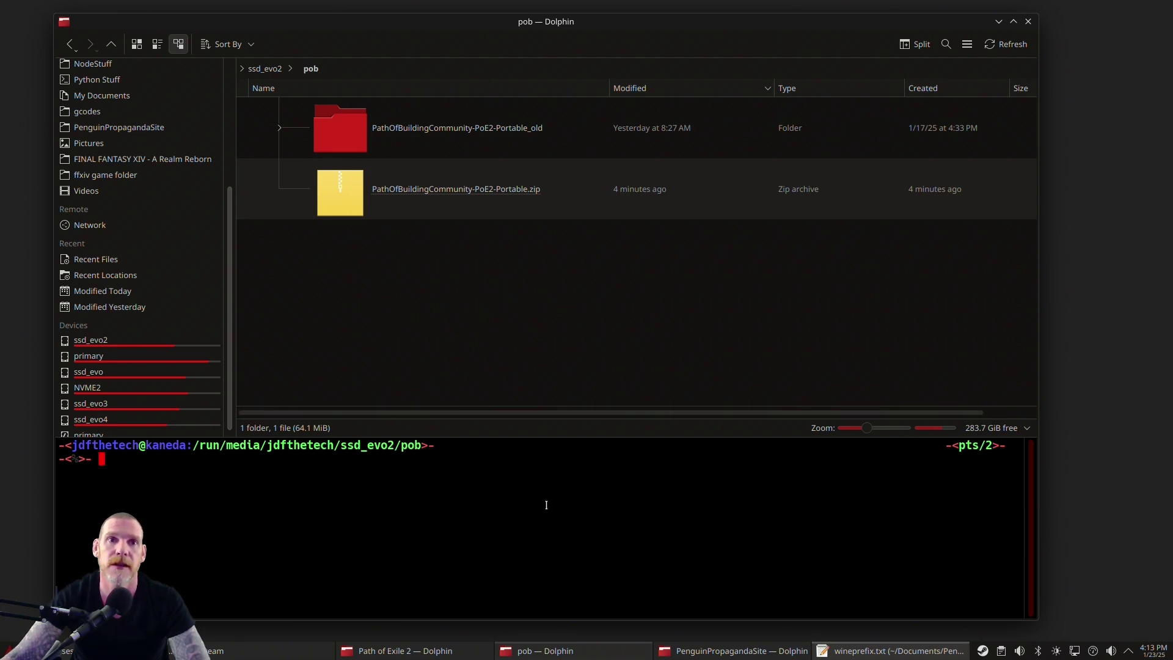
left_click(553, 354)
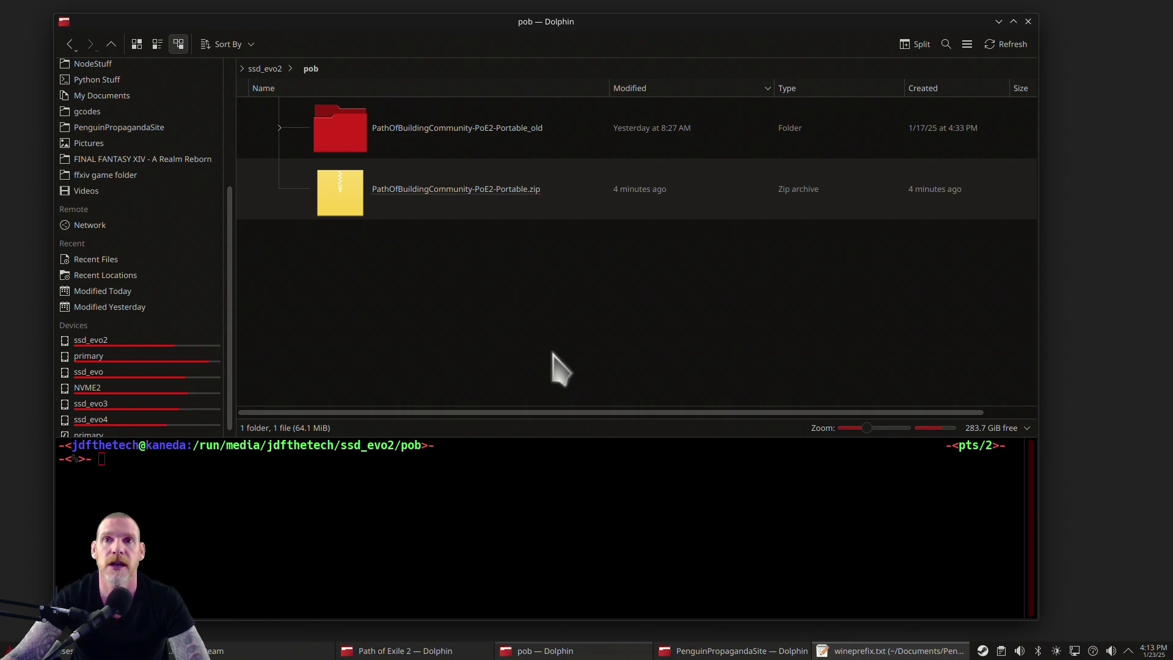
right_click(551, 352)
left_click(482, 301)
View the PathOfBuilding-PoE2 releases page on GitHub in Firefox and highlight its full web address.
scroll(726, 314, "down", 3)
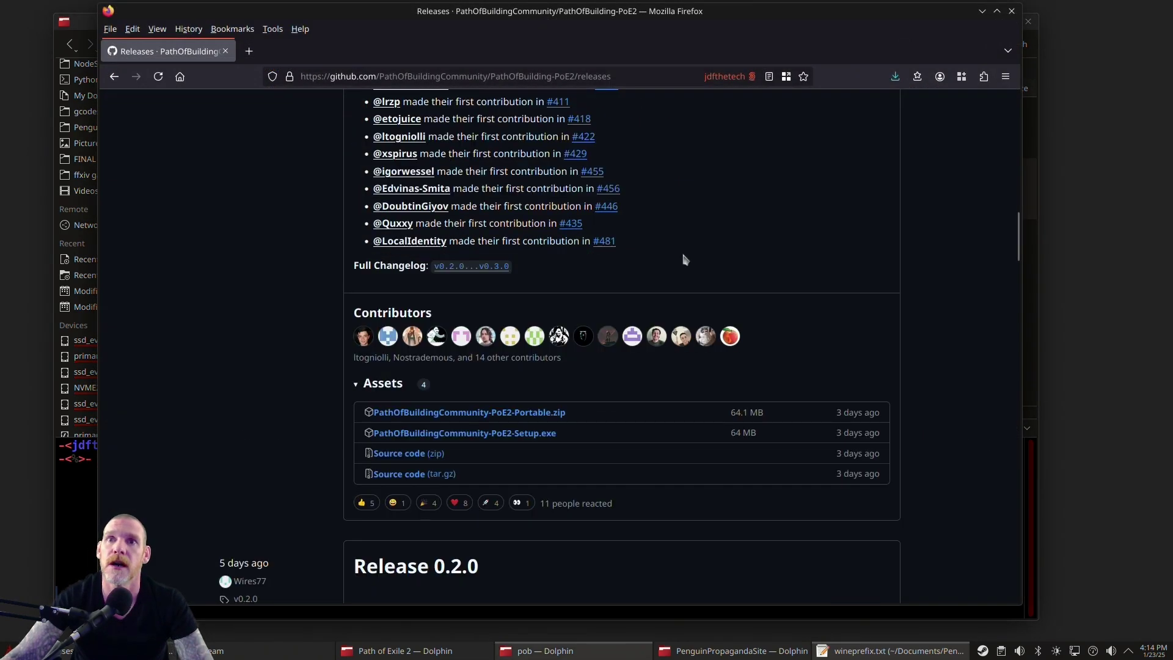
scroll(403, 200, "up", 5)
left_click(304, 79)
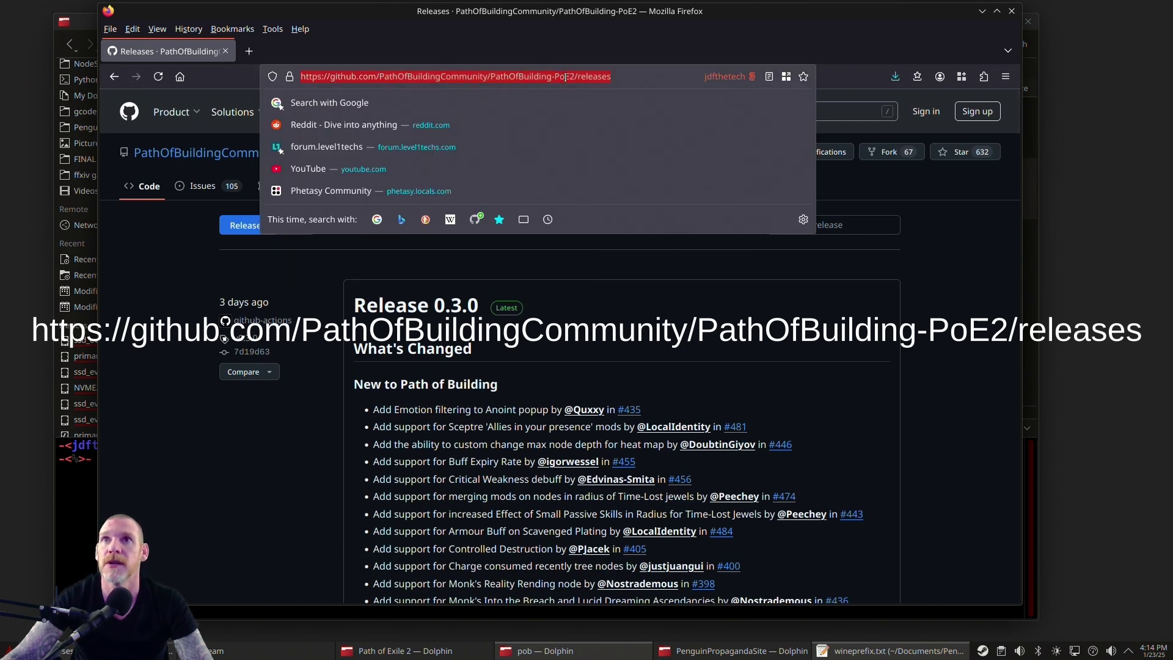
left_click(637, 72)
triple_click(639, 73)
left_click(551, 49)
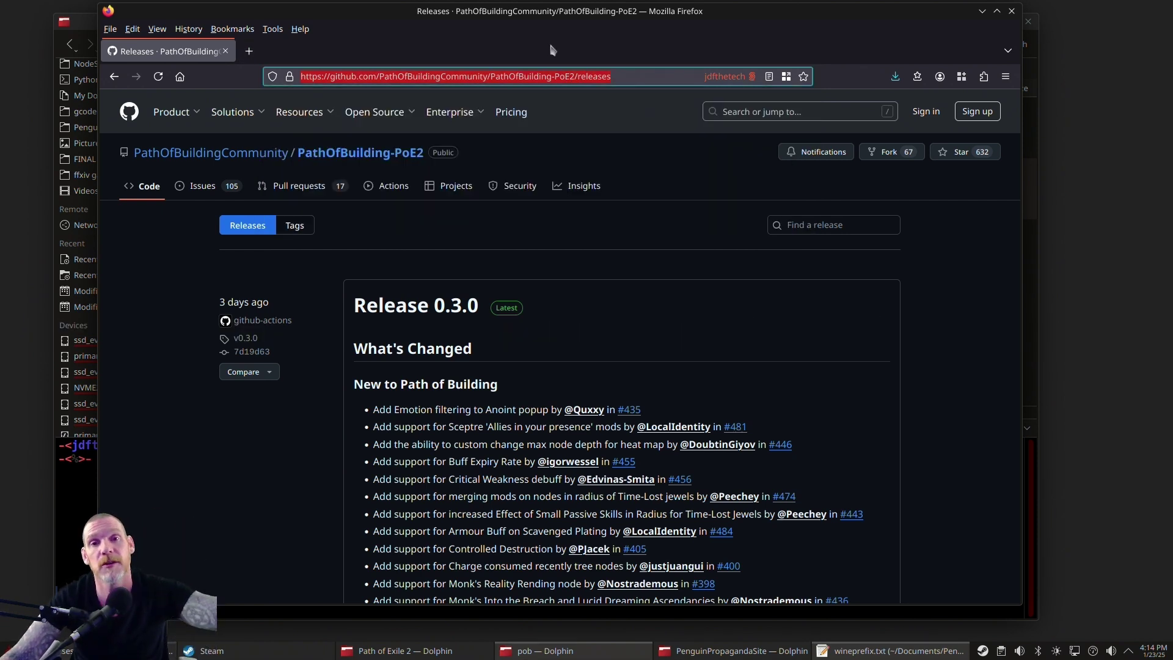
left_click(590, 171)
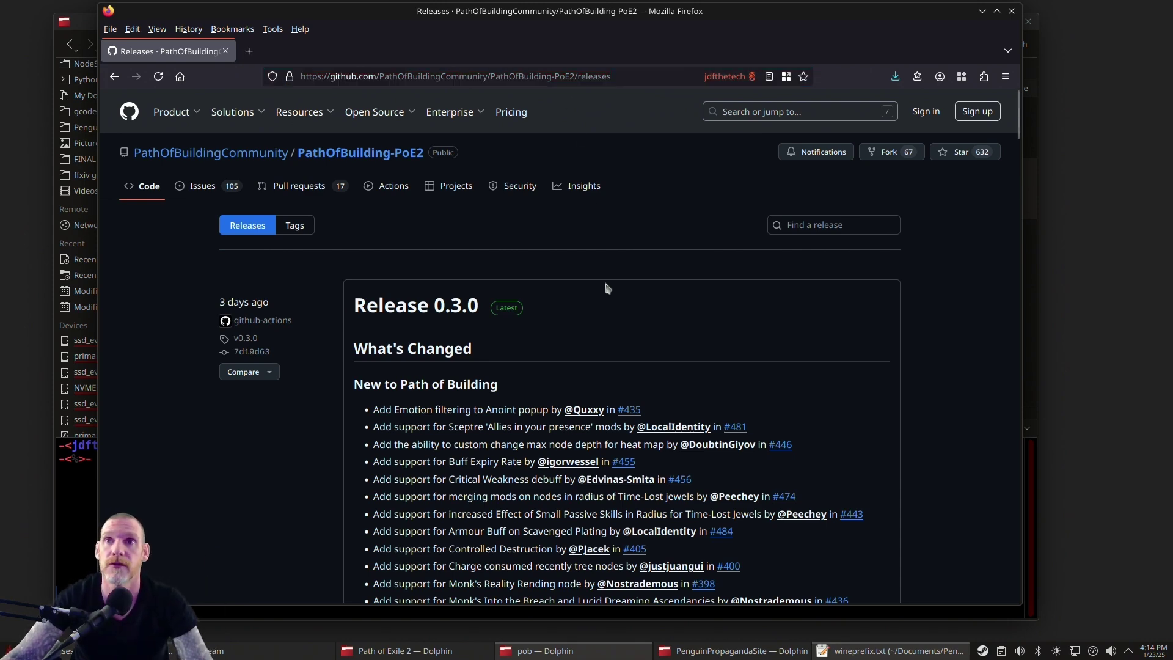
Download PathOfBuildingCommunity-PoE2-Portable.zip from the Release 0.3.0 assets into the pob folder on ssd_evo2, overwriting the existing copy.
scroll(710, 305, "down", 20)
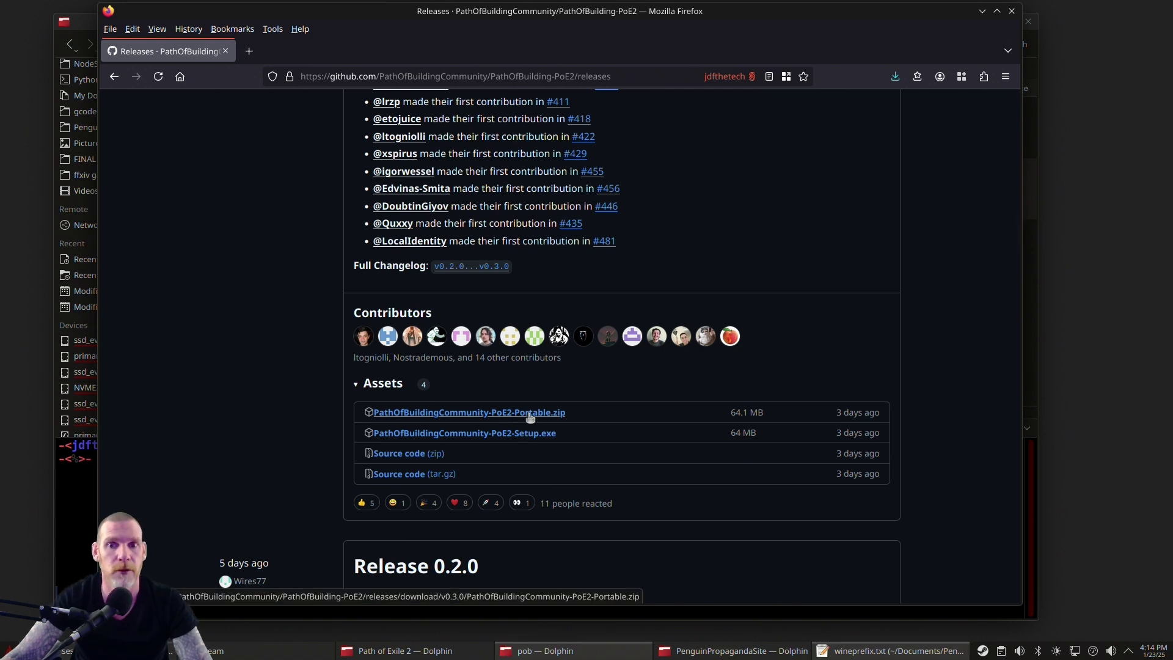
left_click(529, 415)
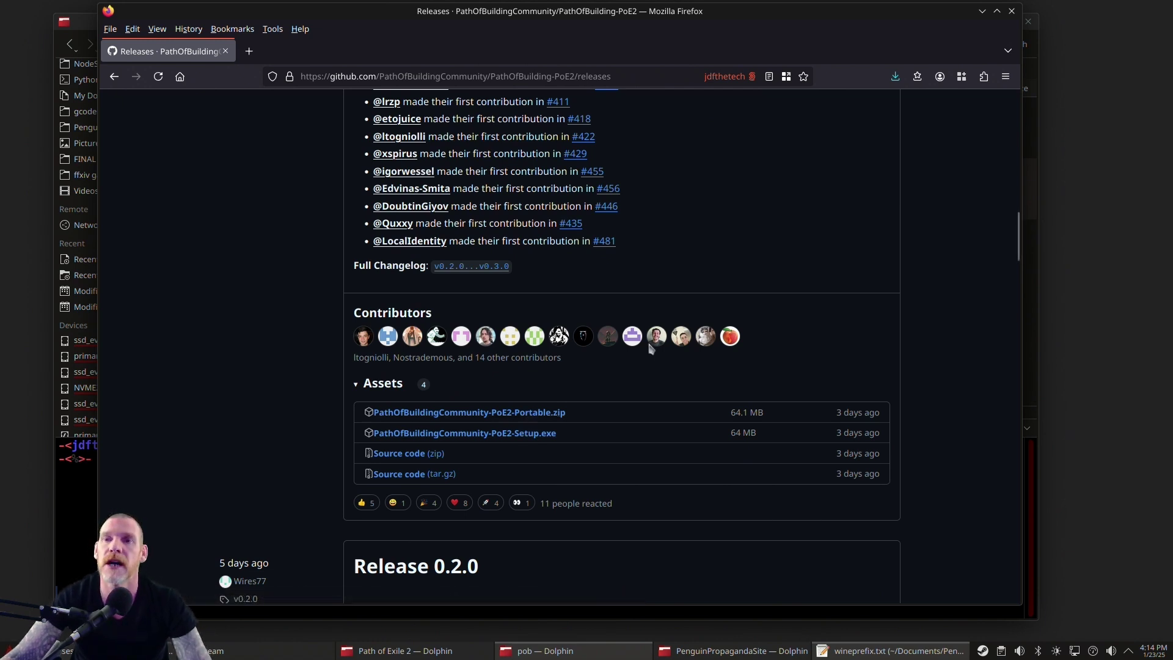
left_click_drag(585, 434, 372, 441)
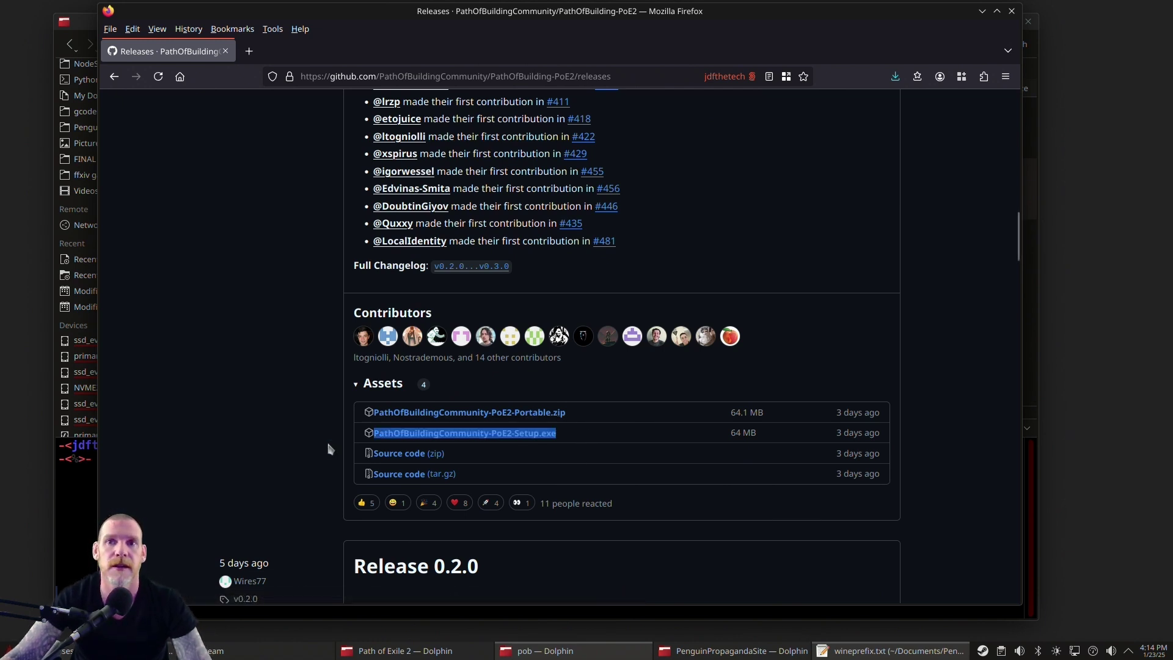
left_click(304, 403)
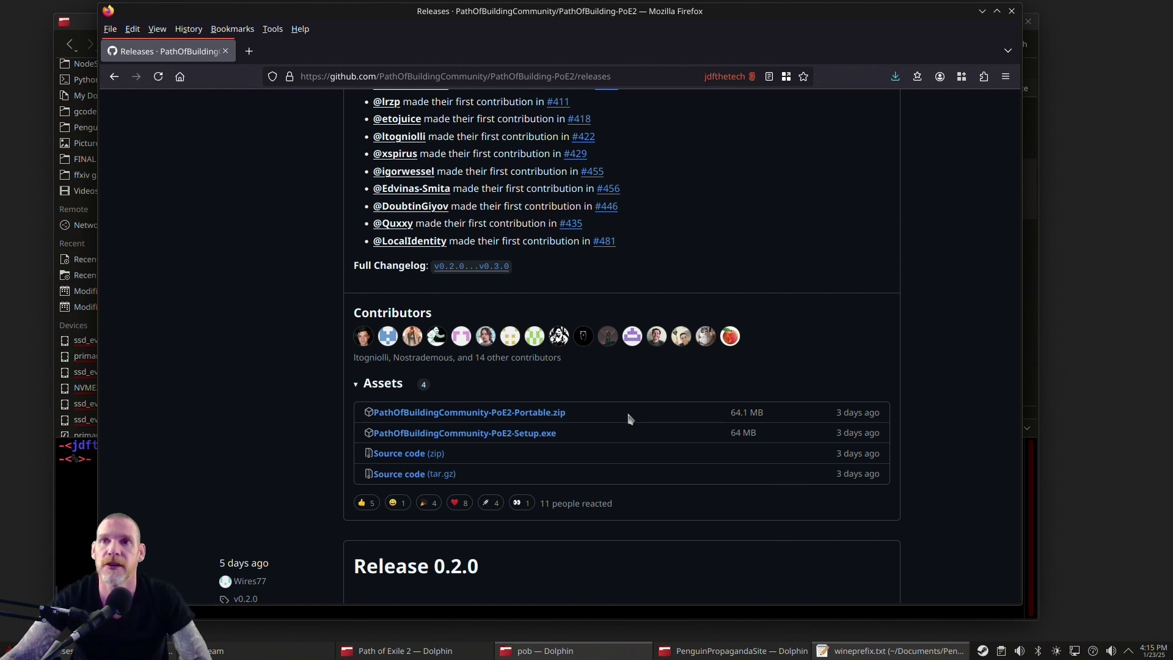
left_click(486, 418)
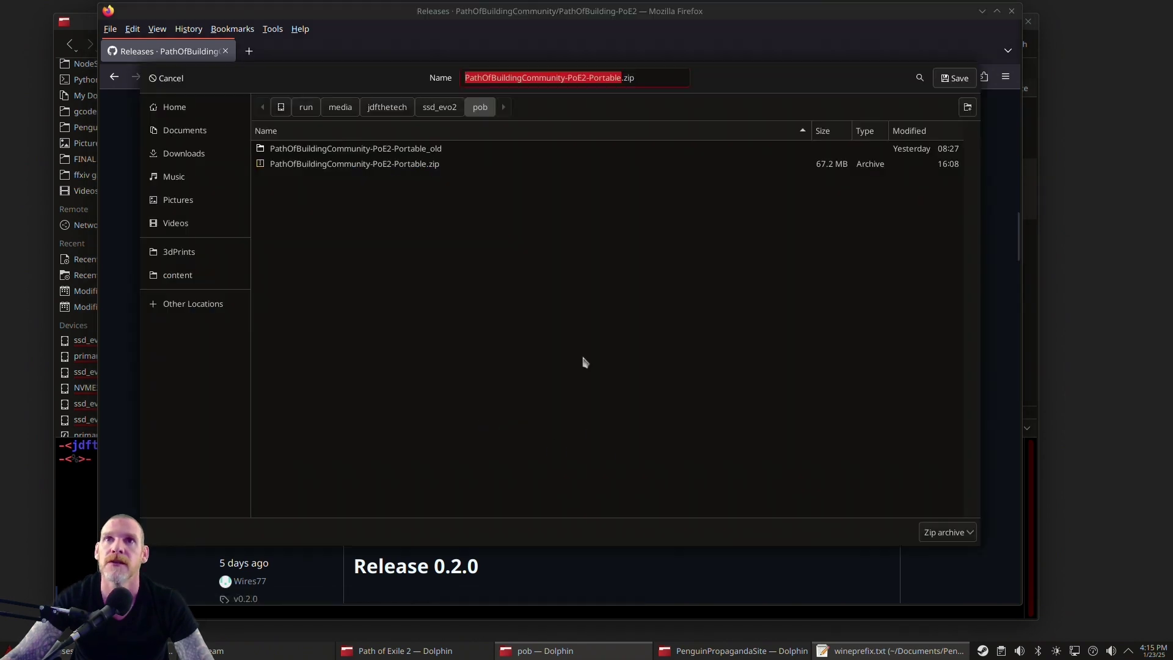
left_click(663, 81)
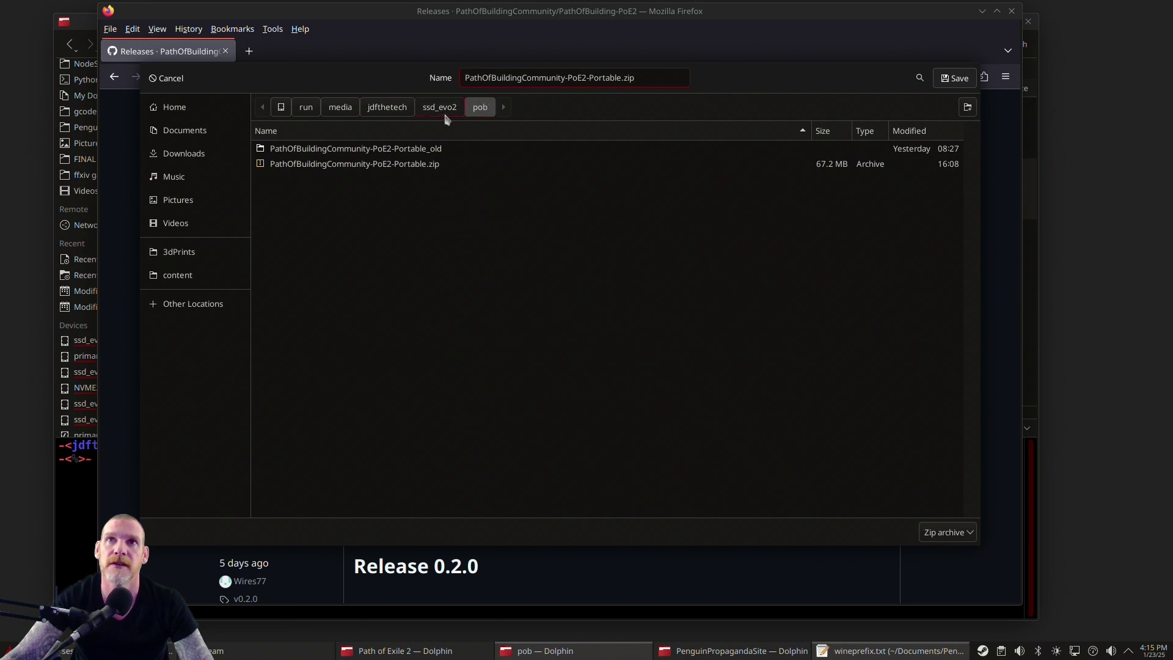
left_click(476, 237)
key("Return")
Extract PathOfBuildingCommunity-PoE2-Portable.zip within the pob folder in Dolphin.
left_click(462, 193)
right_click(438, 183)
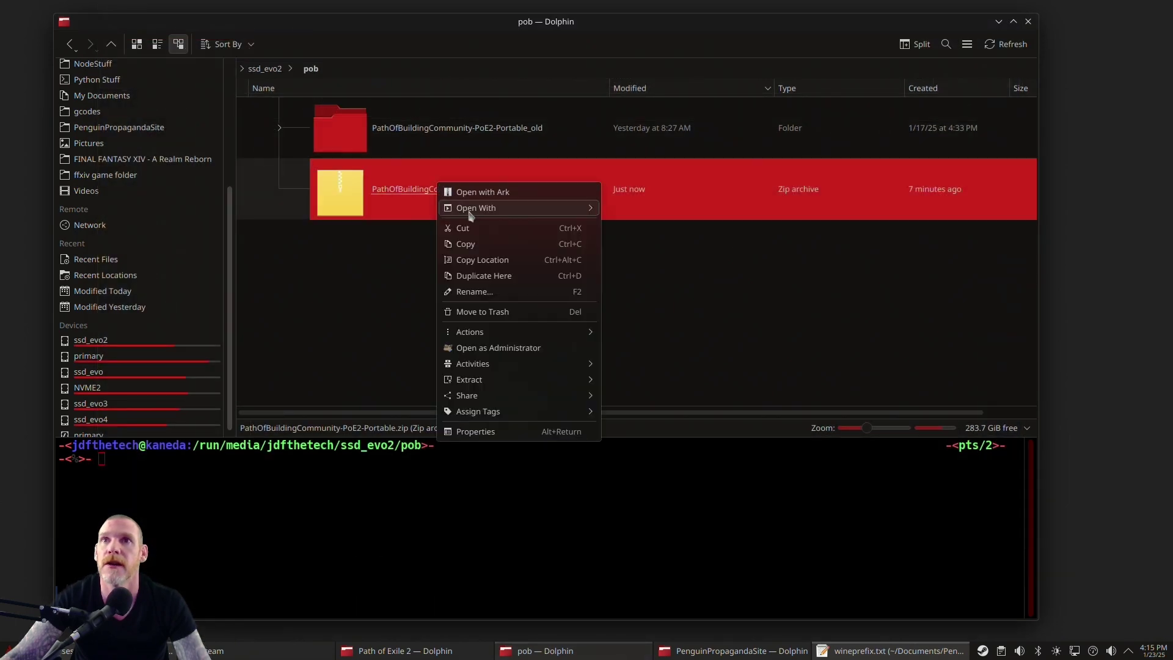
key("Escape")
left_click(430, 117)
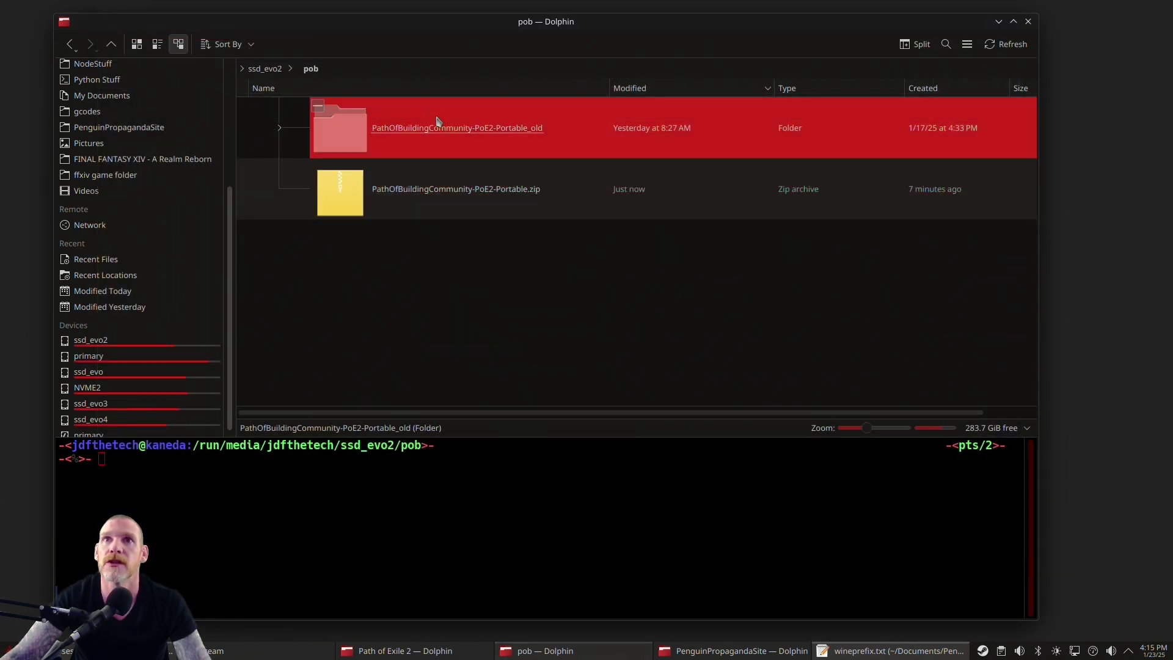
right_click(447, 176)
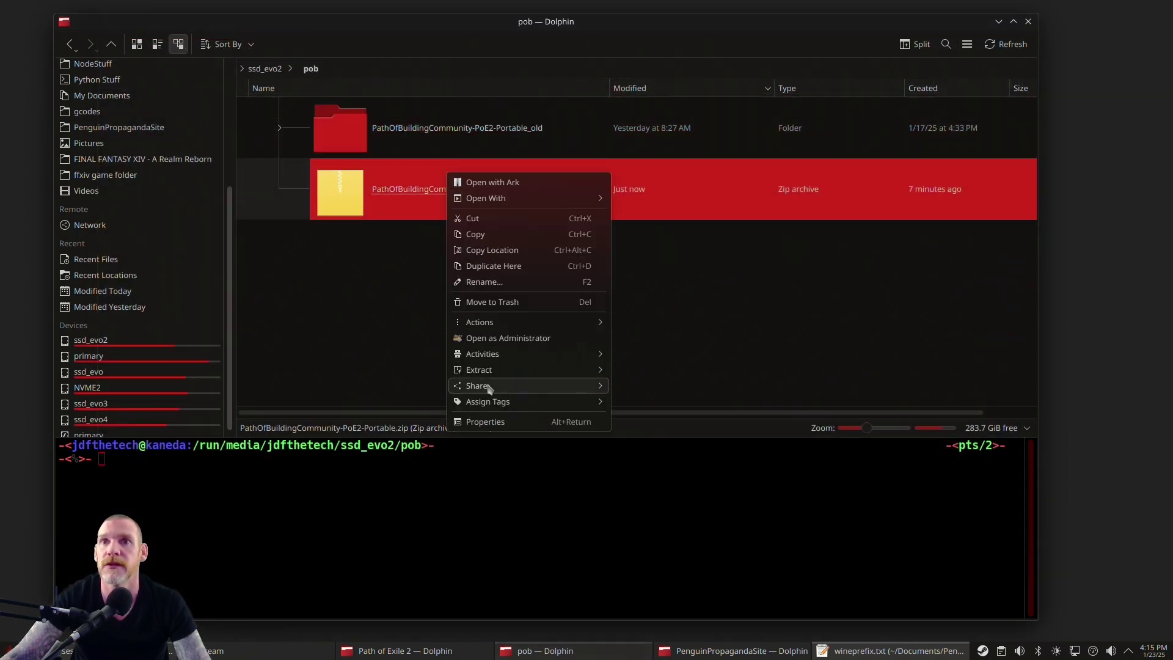
mouse_move(495, 374)
left_click(671, 373)
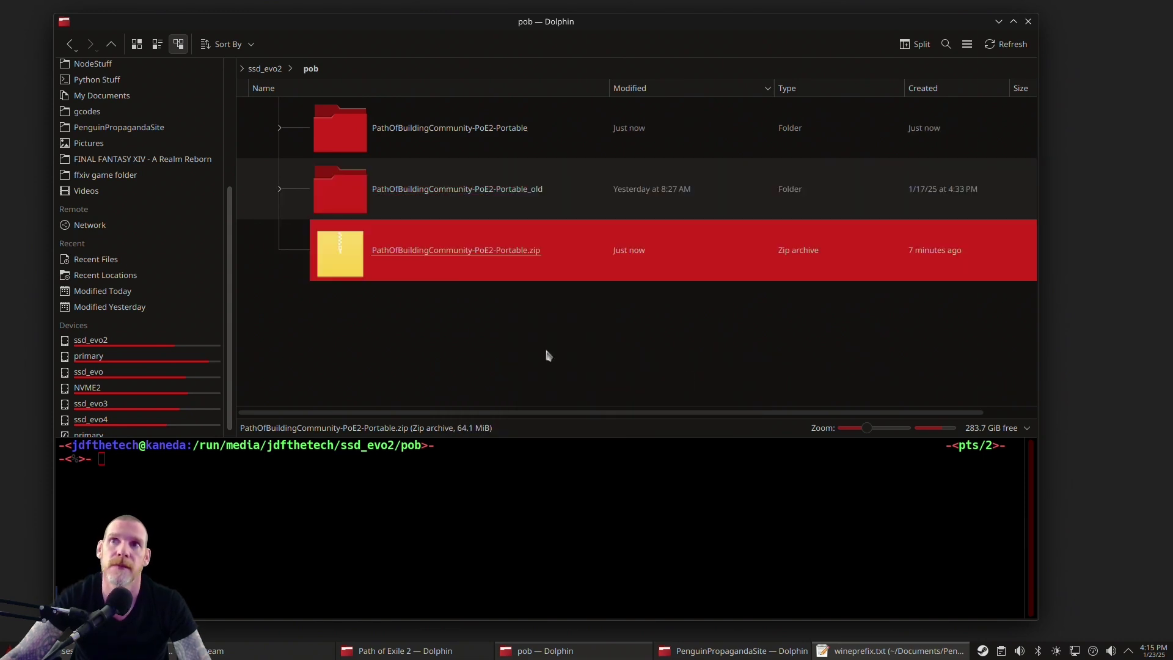
Look through the contents of the extracted PathOfBuildingCommunity-PoE2-Portable folder and return to the pob folder.
double_click(411, 125)
scroll(574, 274, "down", 5)
scroll(563, 268, "up", 6)
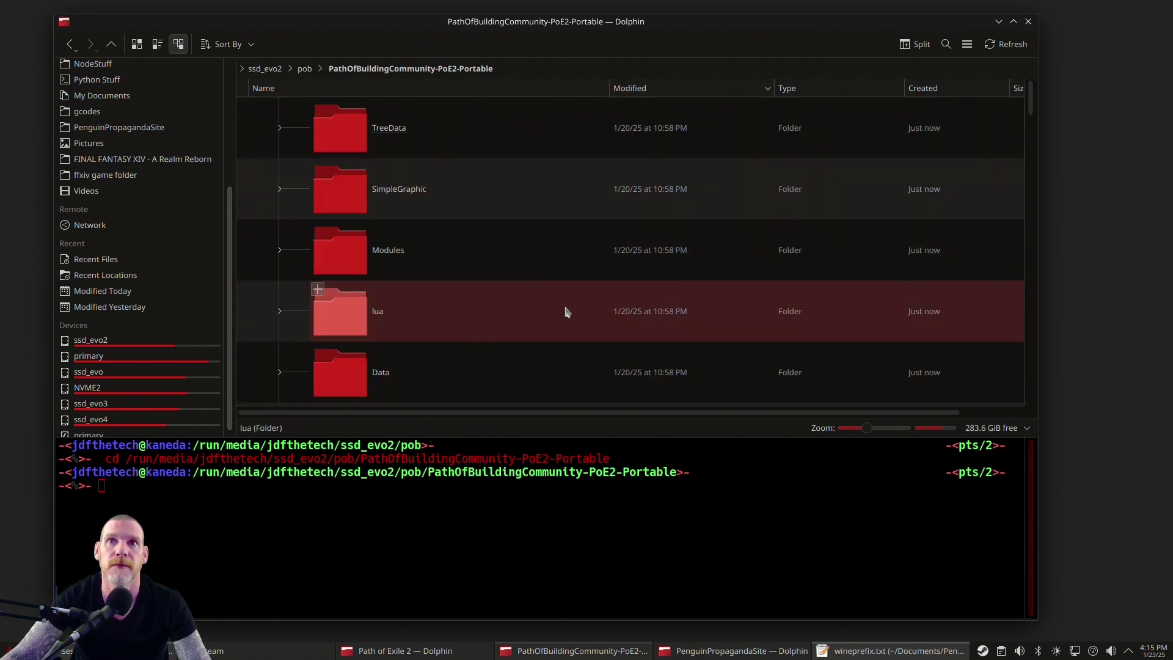
left_click(305, 68)
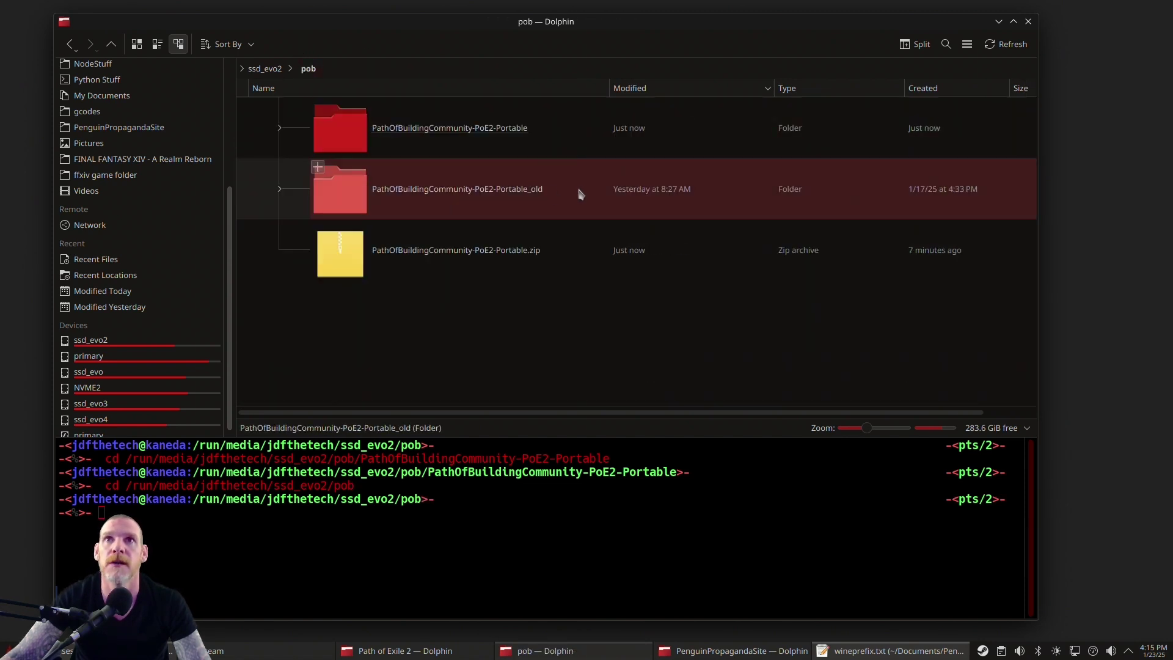
left_click(449, 131)
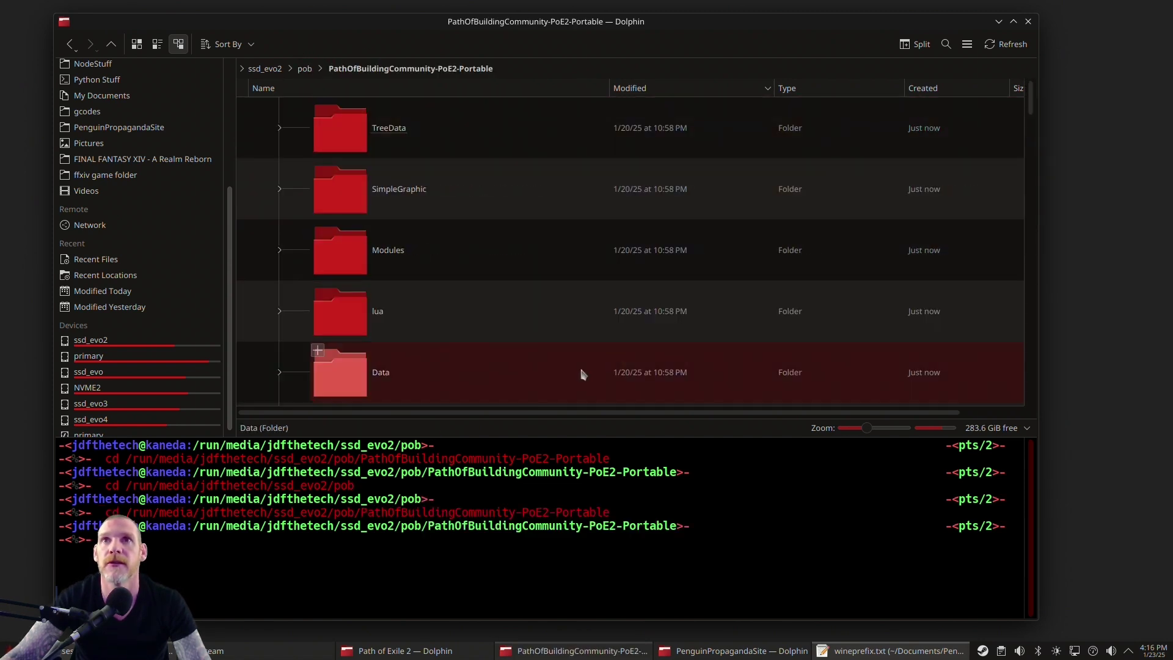
left_click(304, 69)
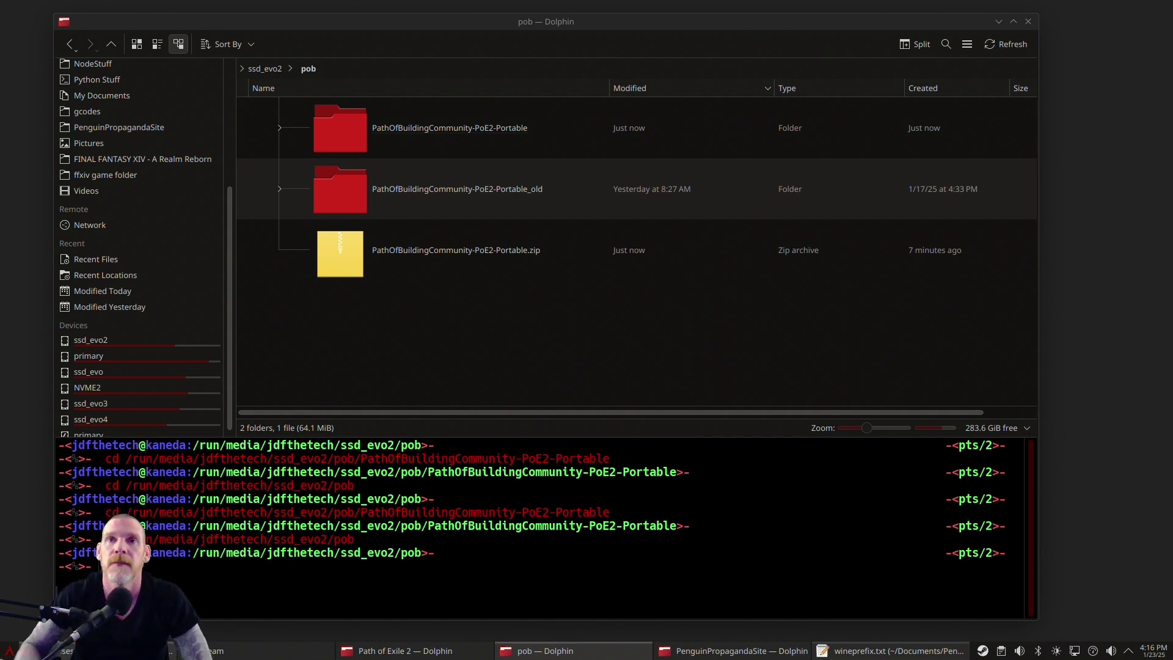
Create a directory named prfx inside the pob folder by running mkdir prfx in the terminal.
left_click(283, 588)
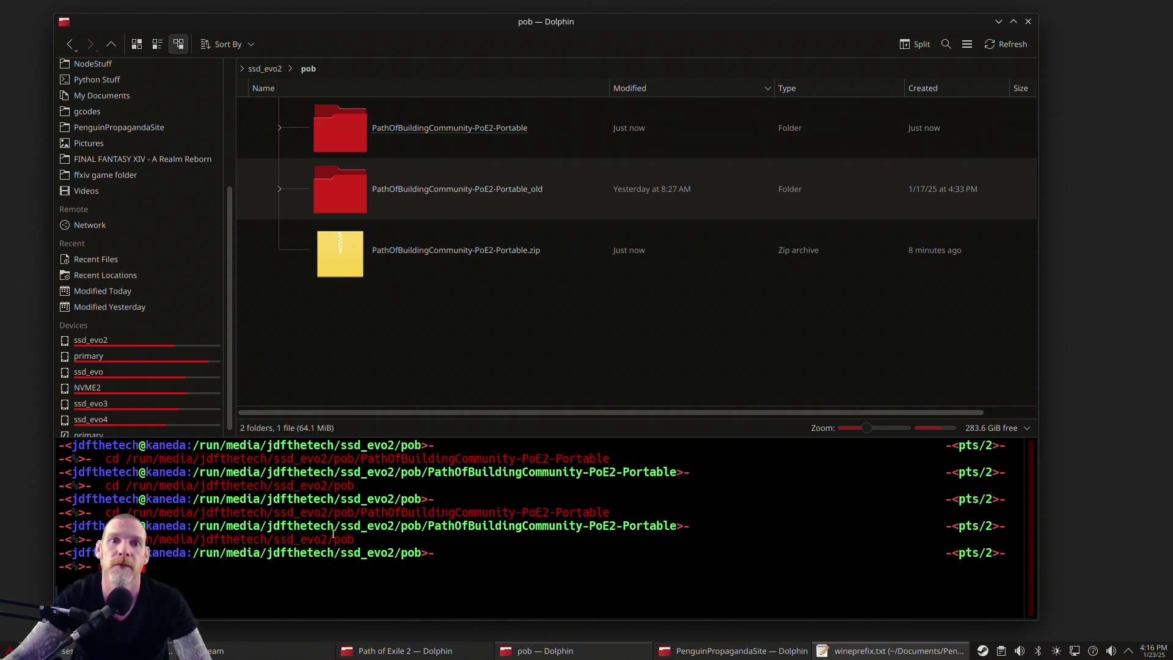
type("pr")
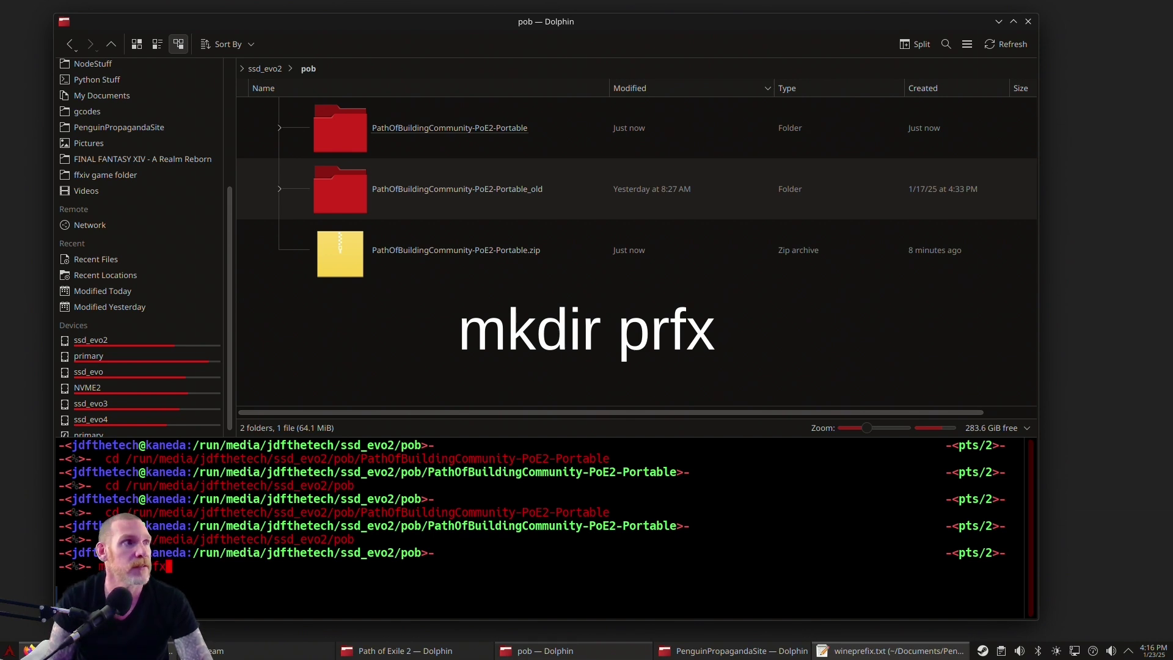
key("Return")
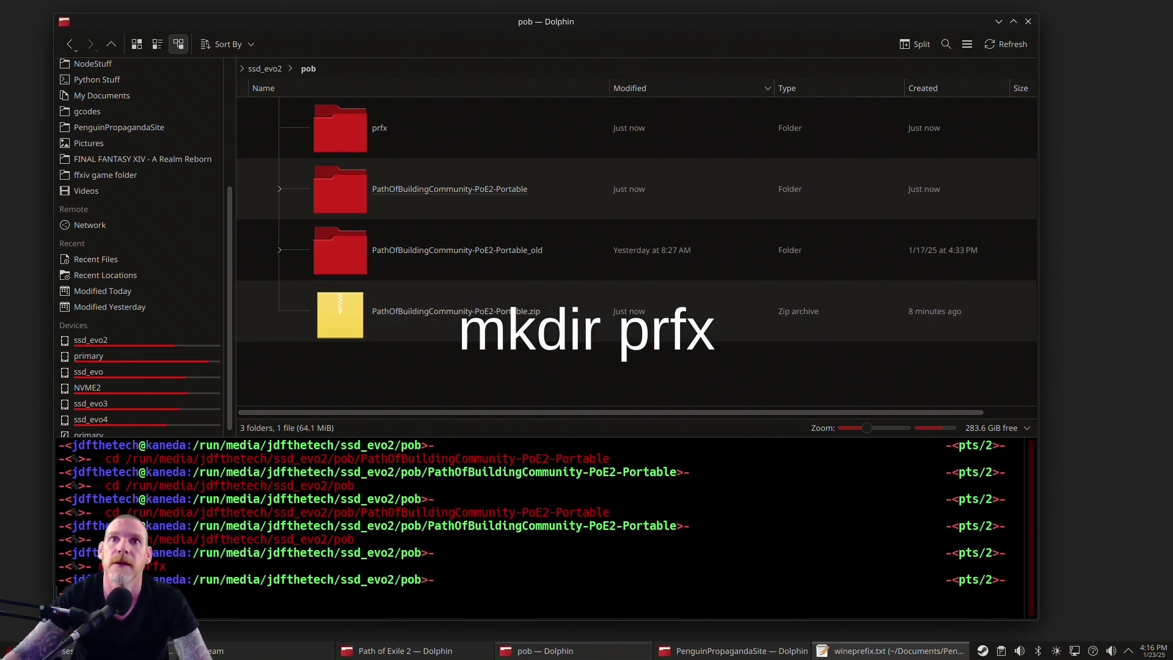
right_click(475, 394)
mouse_move(542, 398)
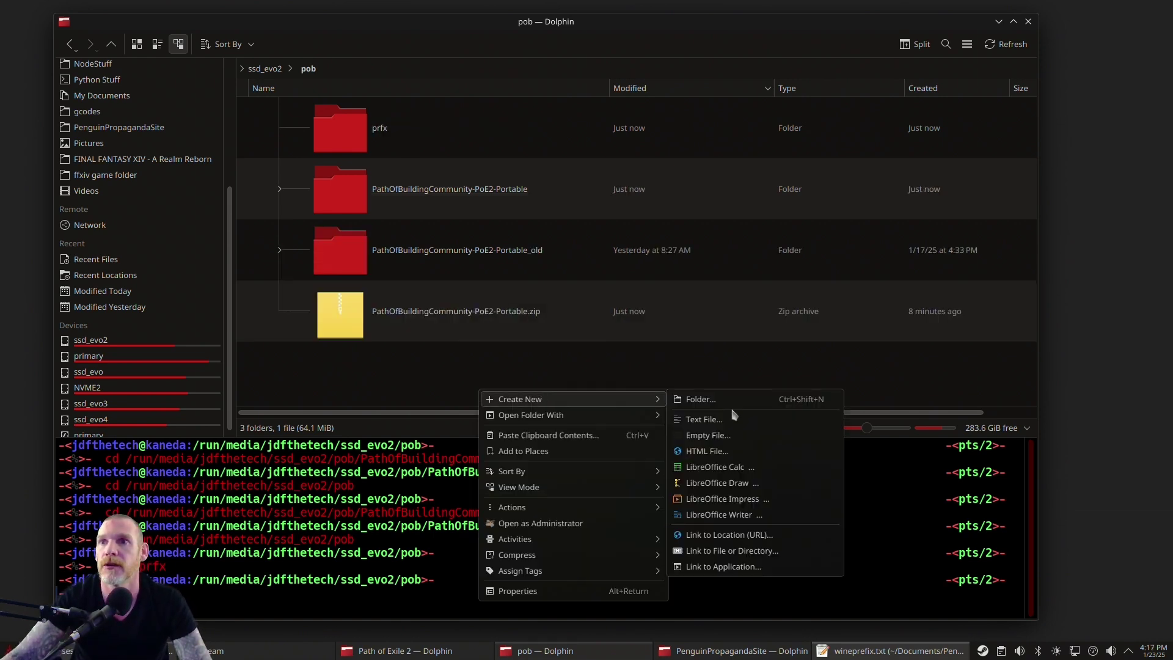
left_click(452, 380)
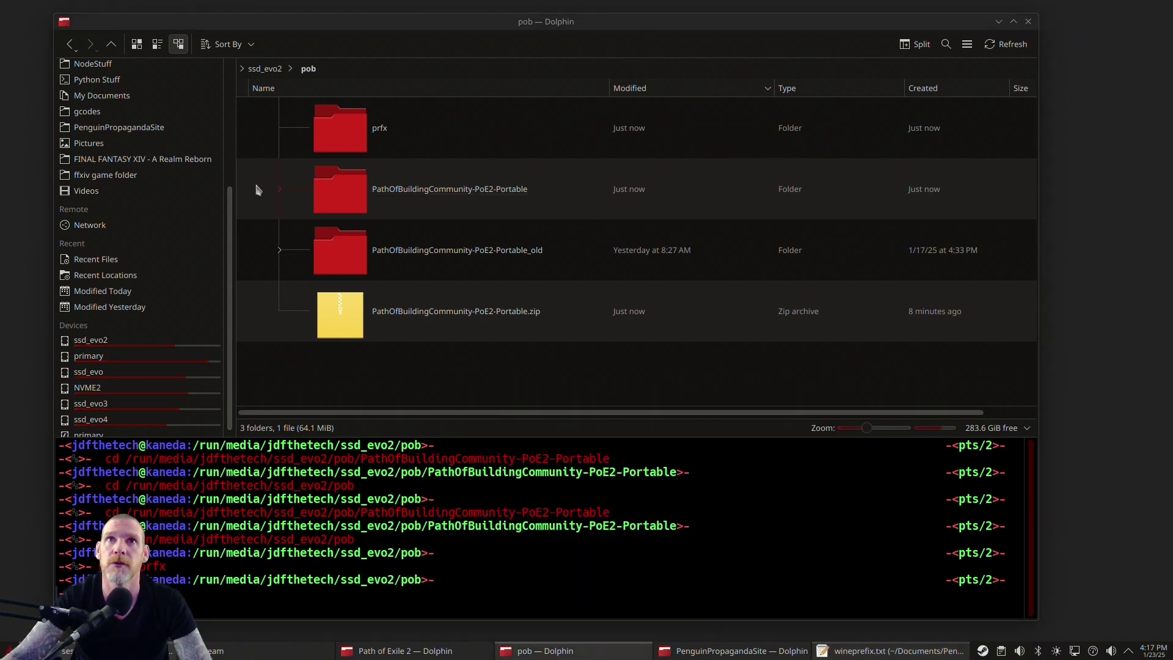
Show the pob folder's full path as editable text and highlight the matching path in the terminal.
left_click(412, 66)
triple_click(477, 69)
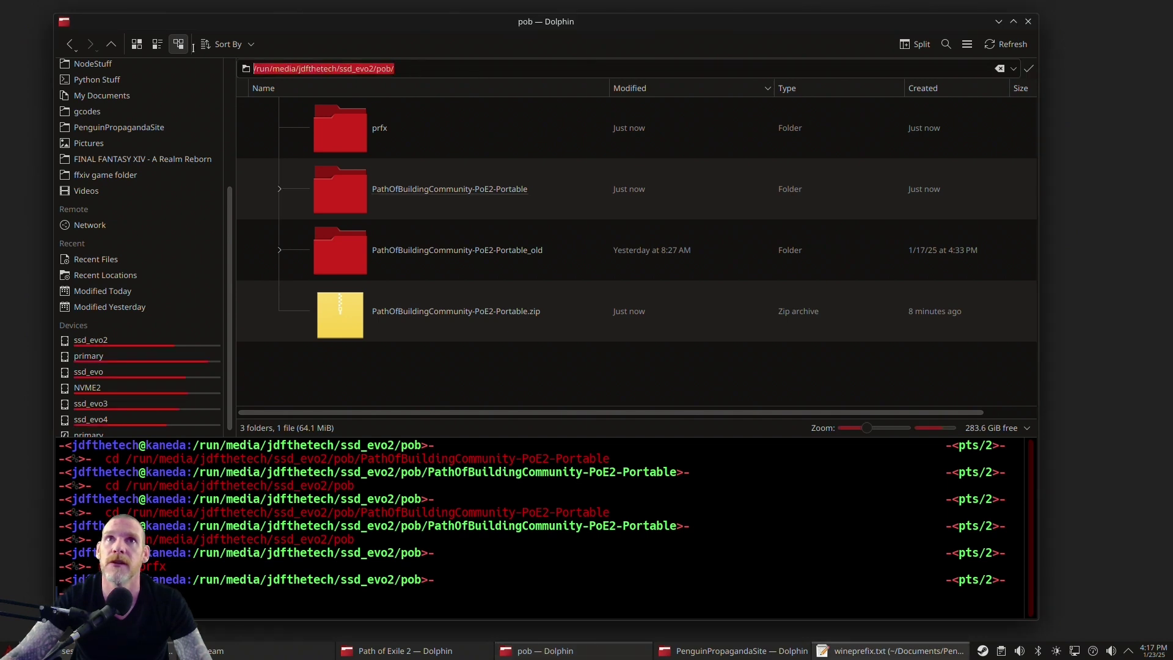
right_click(337, 69)
left_click(364, 130)
left_click(394, 377)
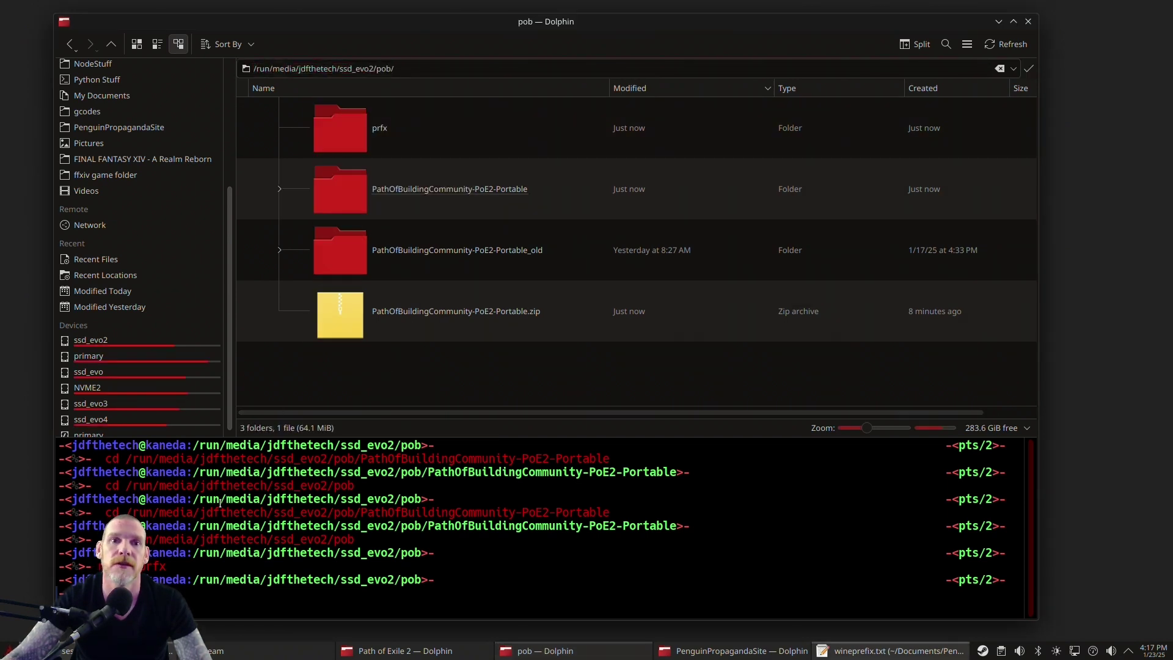
left_click_drag(130, 538, 355, 538)
left_click(449, 545)
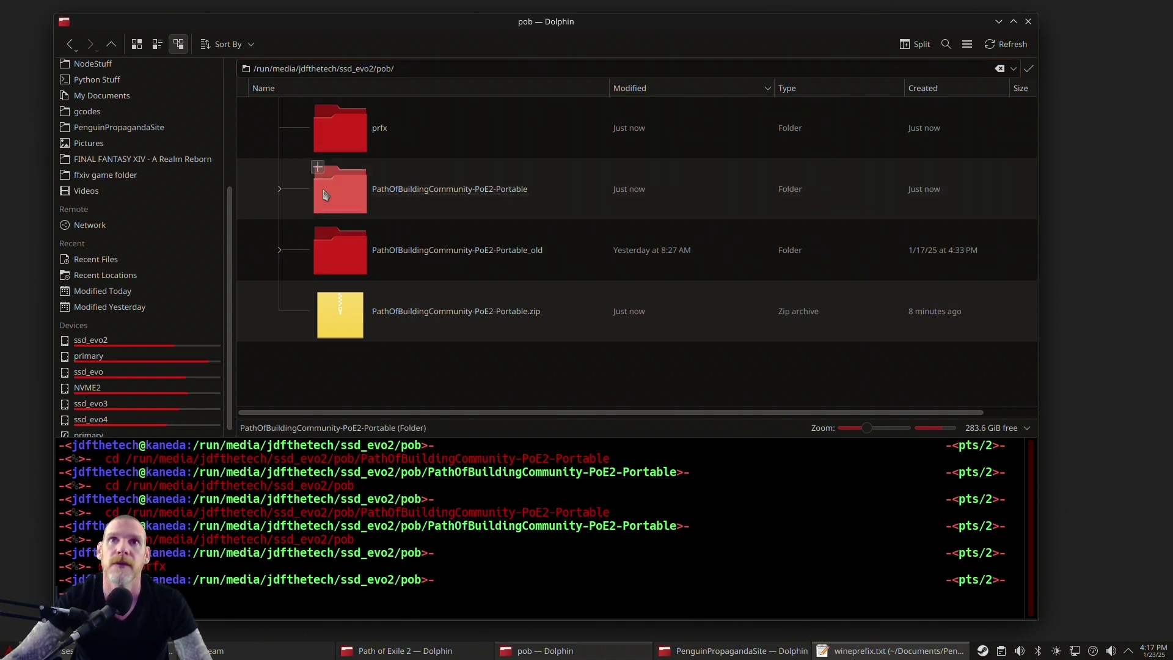
Get the prfx folder's full path and run winecfg from the pob folder with WINEPREFIX set to that path.
double_click(339, 131)
left_click(408, 69)
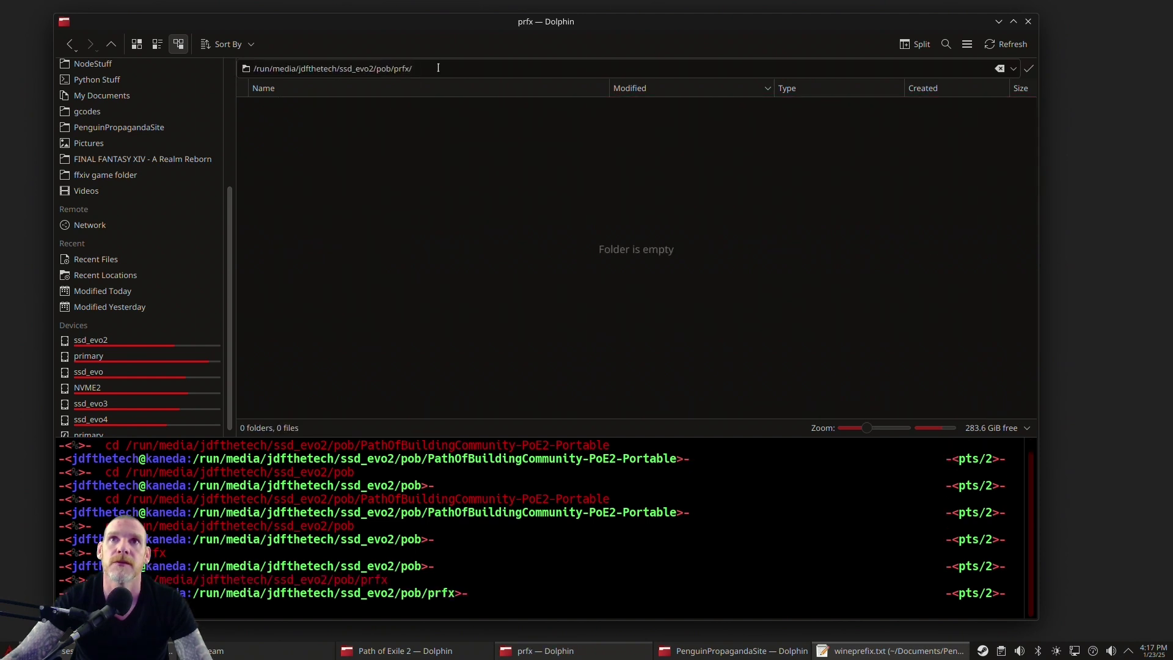
triple_click(438, 67)
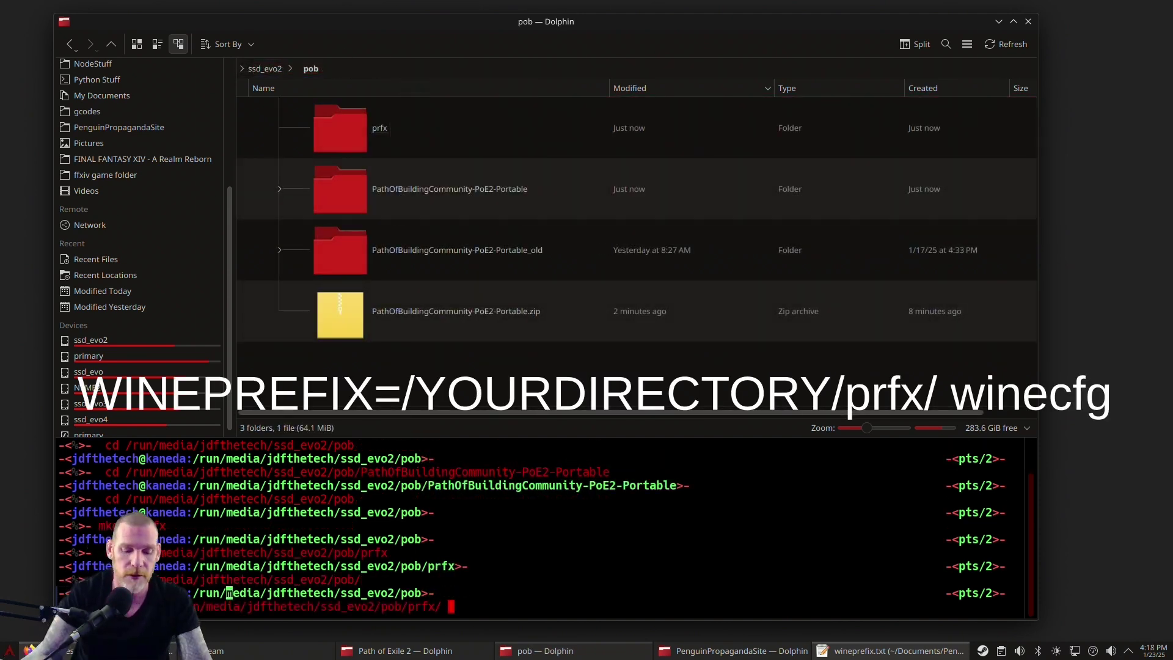
type("winecfg")
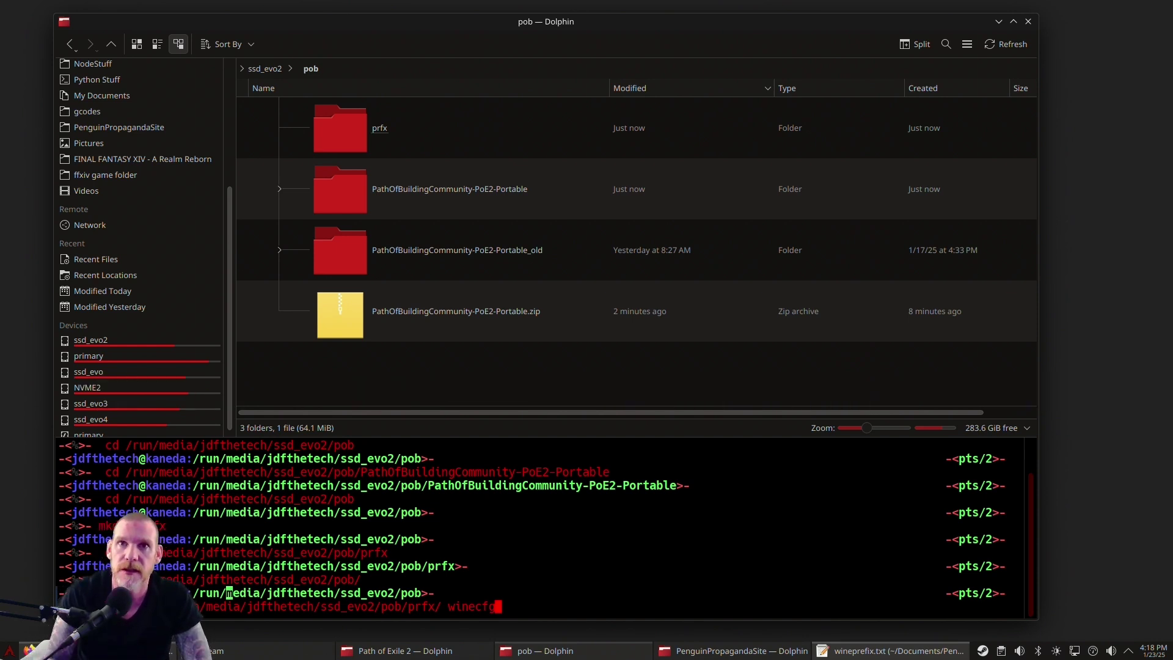
key("Return")
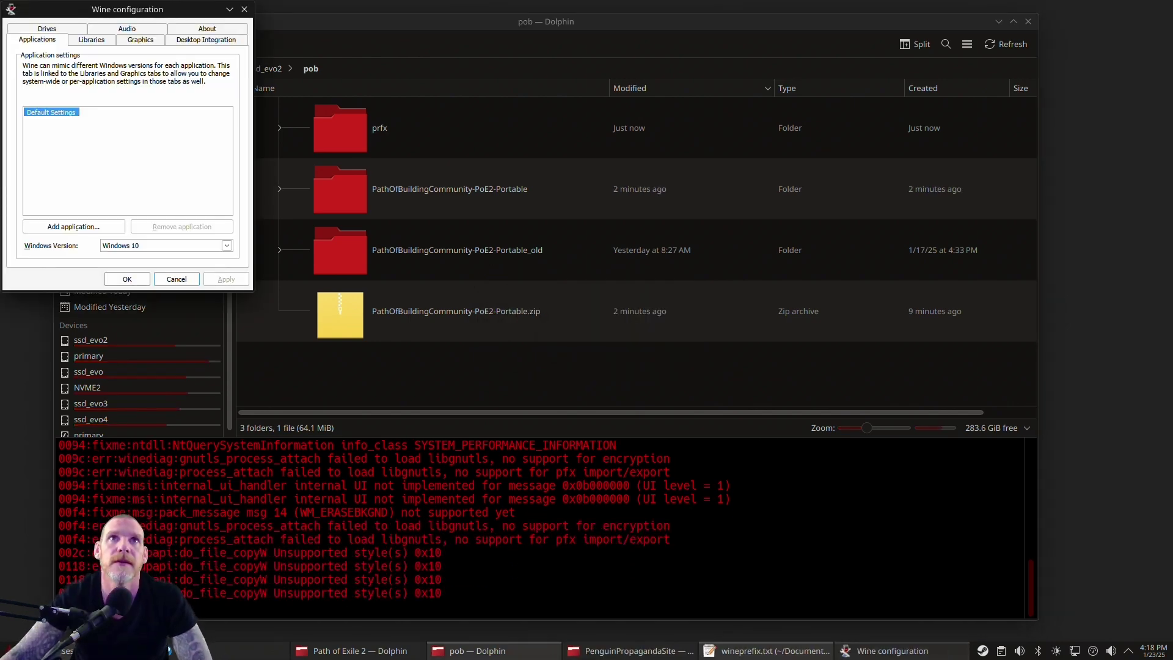
Review the Libraries, Graphics and Desktop Integration settings in the Wine configuration and accept it with Windows 10 as the version.
left_click_drag(82, 12, 168, 87)
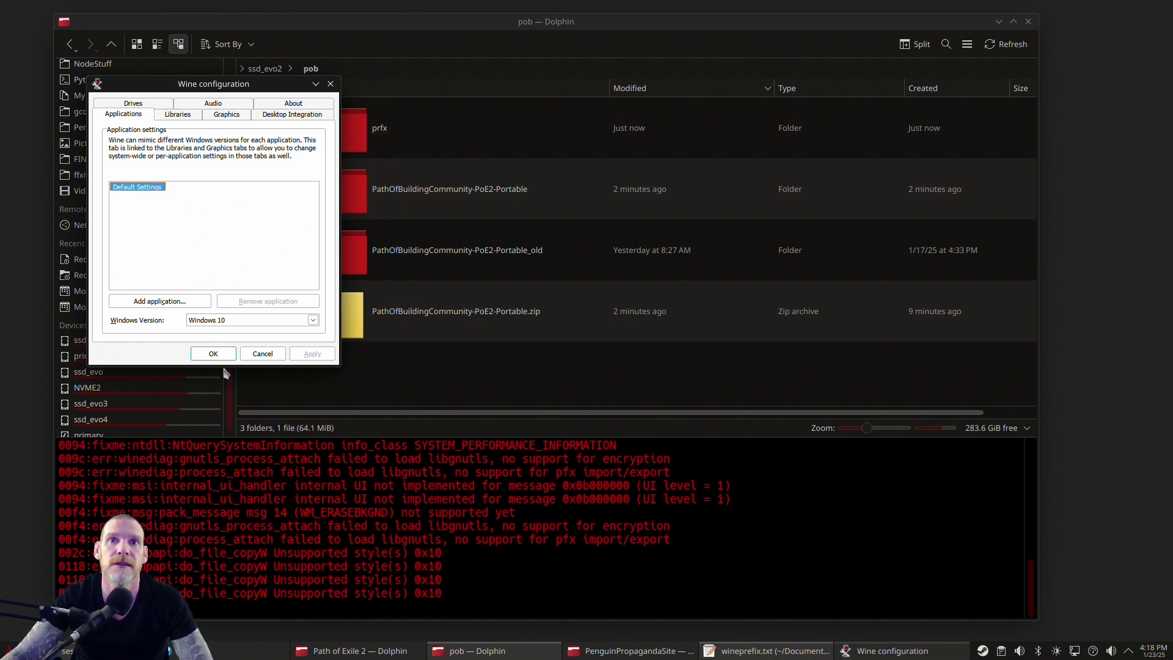
left_click(182, 121)
left_click(222, 118)
left_click(284, 120)
left_click(133, 116)
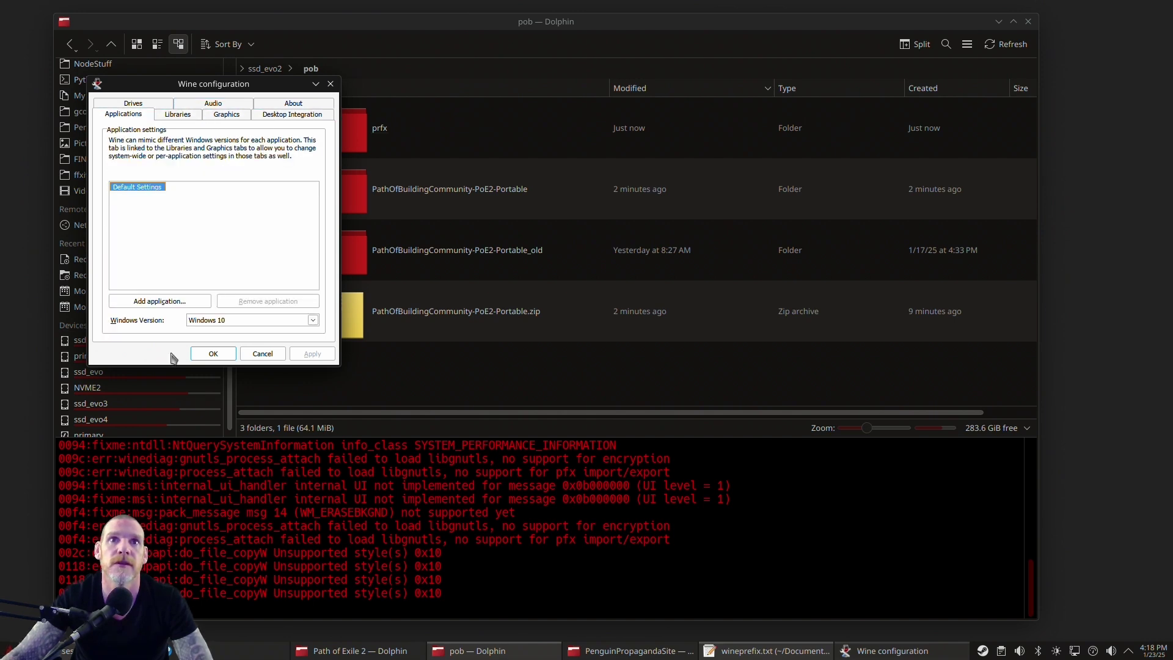
left_click(213, 353)
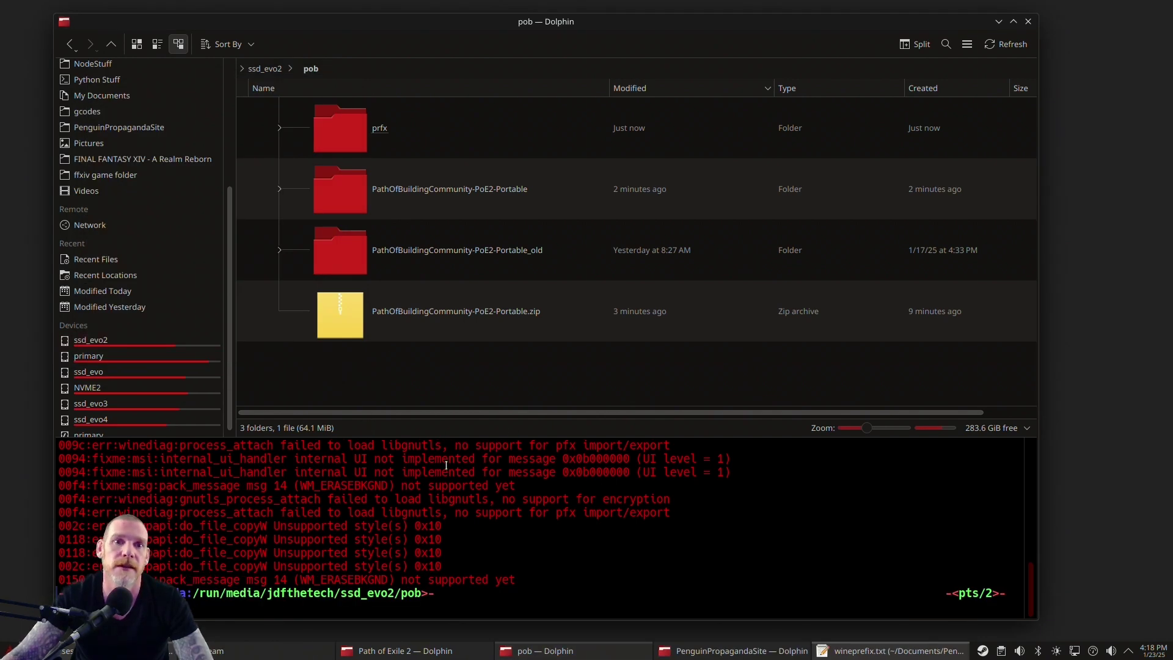
Inspect the files created inside the prfx folder and return to the pob folder.
left_click(353, 135)
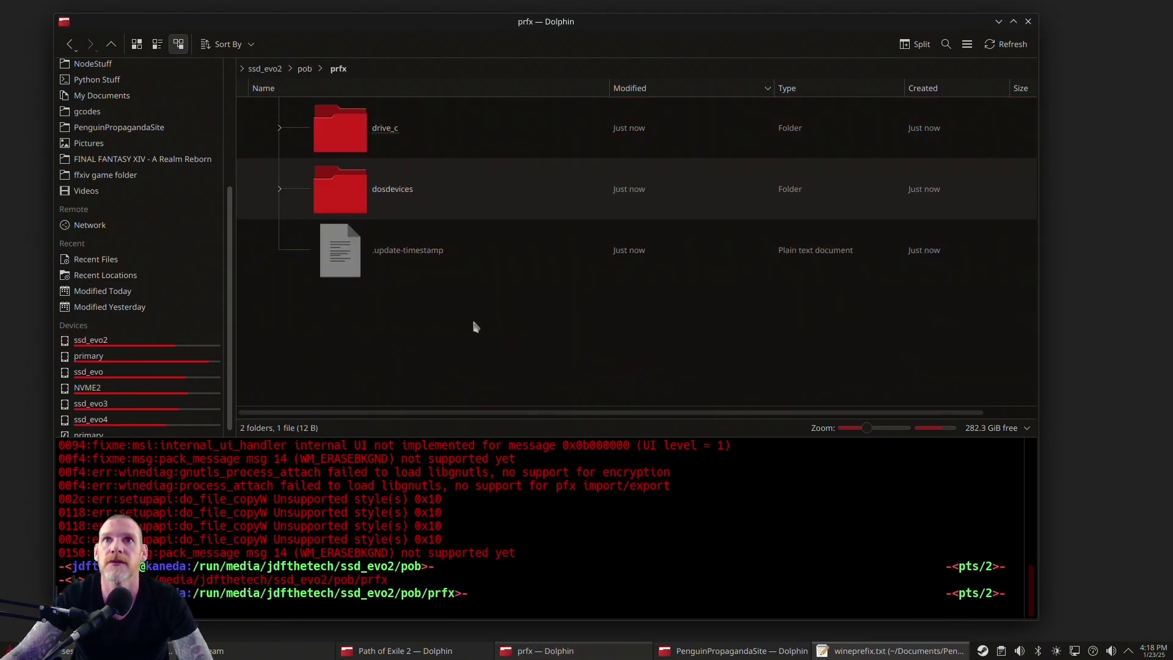
scroll(451, 280, "down", 1)
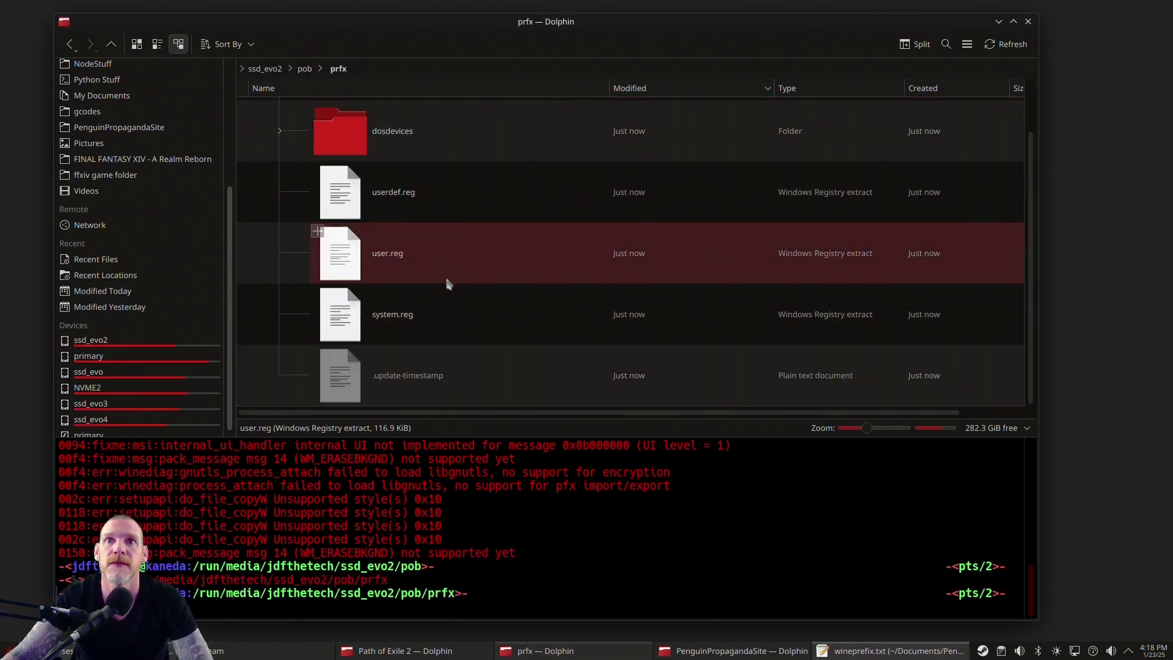
scroll(489, 295, "up", 1)
scroll(428, 324, "down", 1)
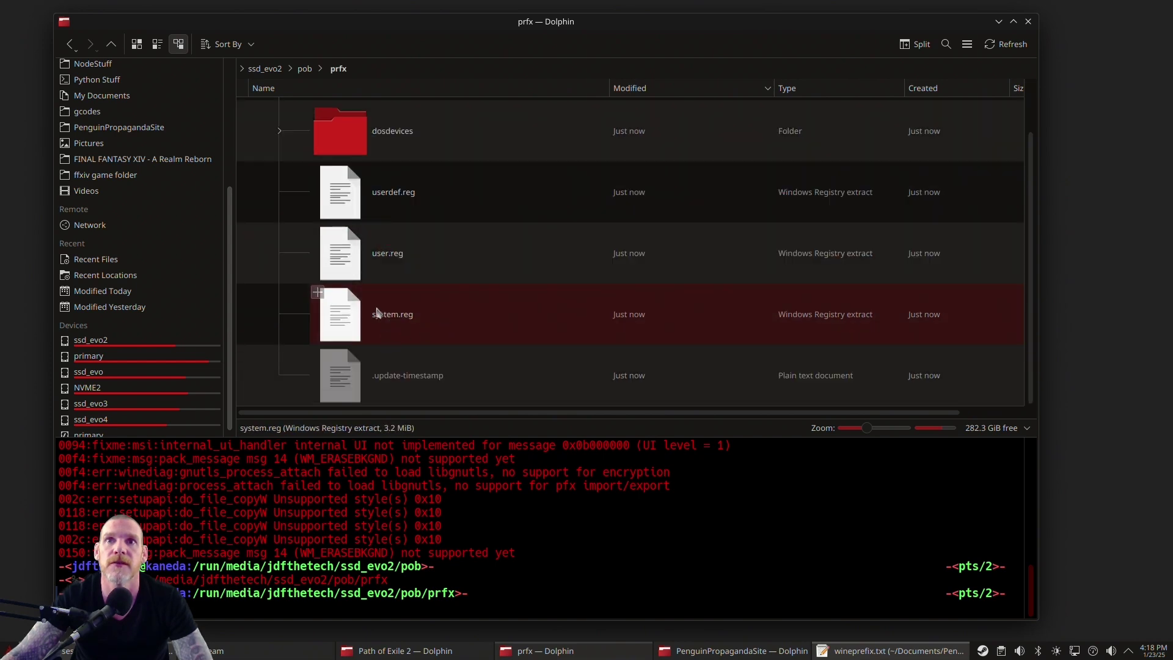
scroll(382, 190, "up", 1)
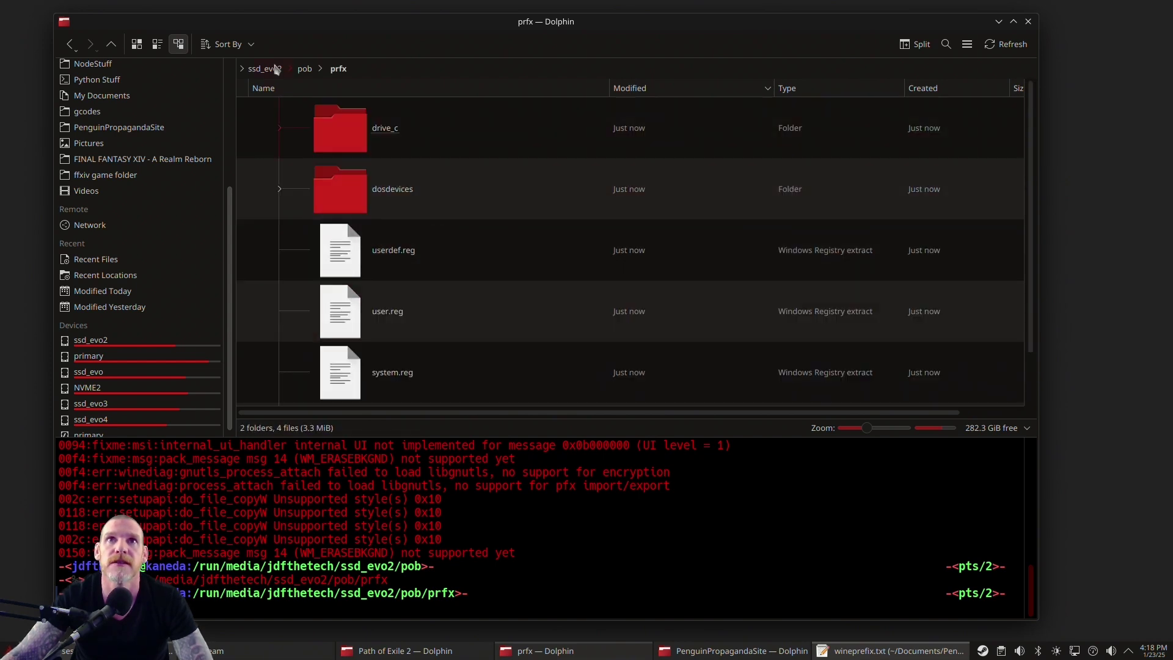
left_click(303, 69)
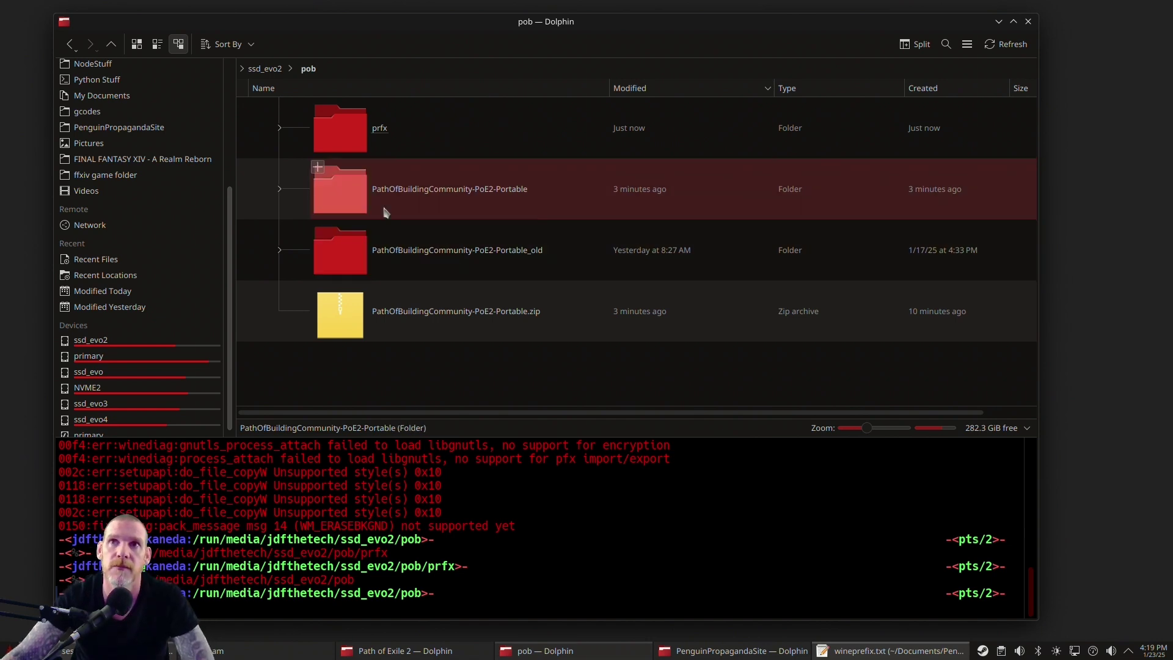
Look through the PathOfBuildingCommunity-PoE2-Portable folder for Path of Building-PoE2.exe and return to the pob folder.
double_click(455, 188)
scroll(461, 275, "down", 5)
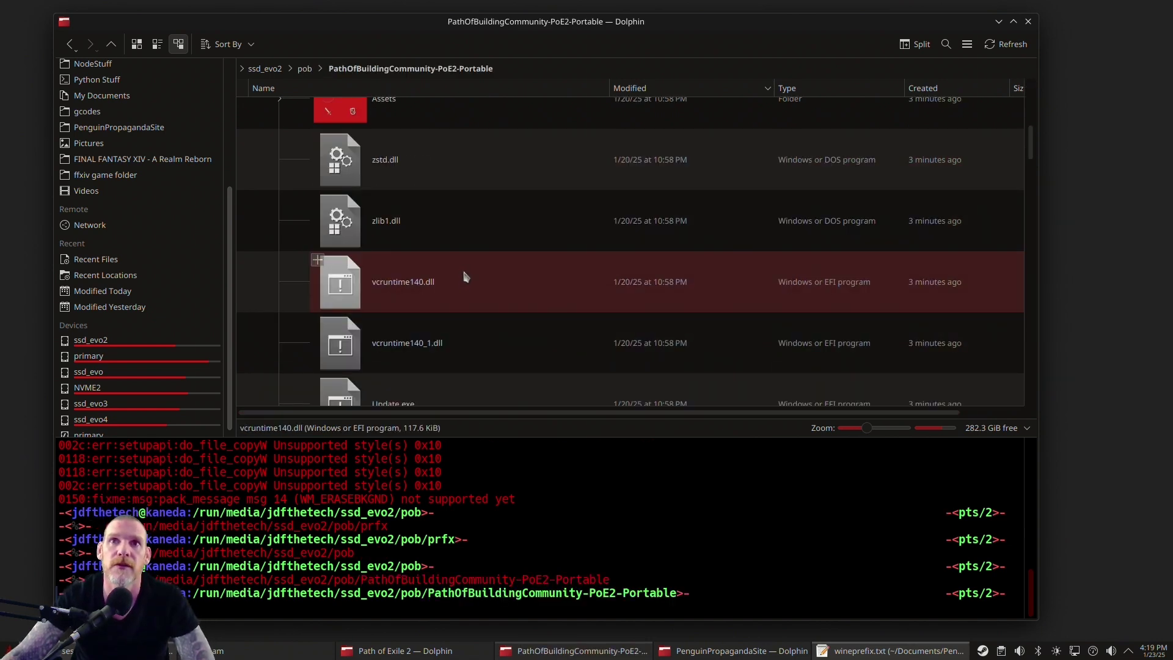
scroll(464, 276, "up", 10)
scroll(468, 271, "down", 10)
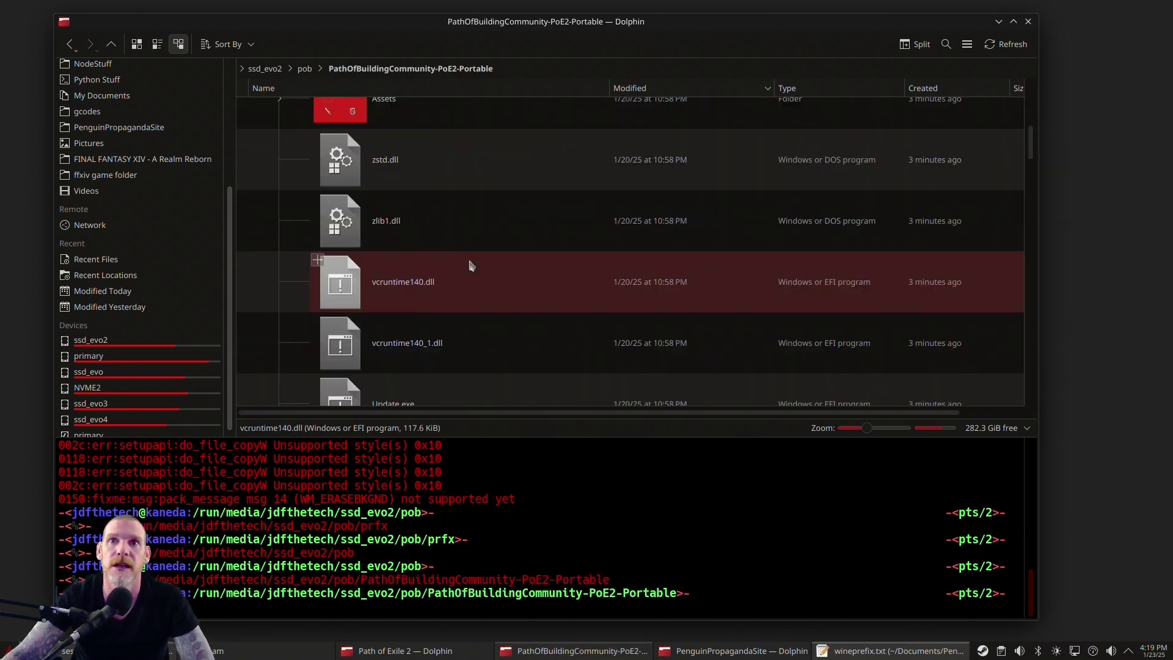
scroll(472, 263, "up", 3)
scroll(507, 286, "down", 6)
scroll(524, 284, "up", 6)
scroll(526, 280, "down", 3)
scroll(528, 275, "down", 3)
scroll(530, 272, "up", 10)
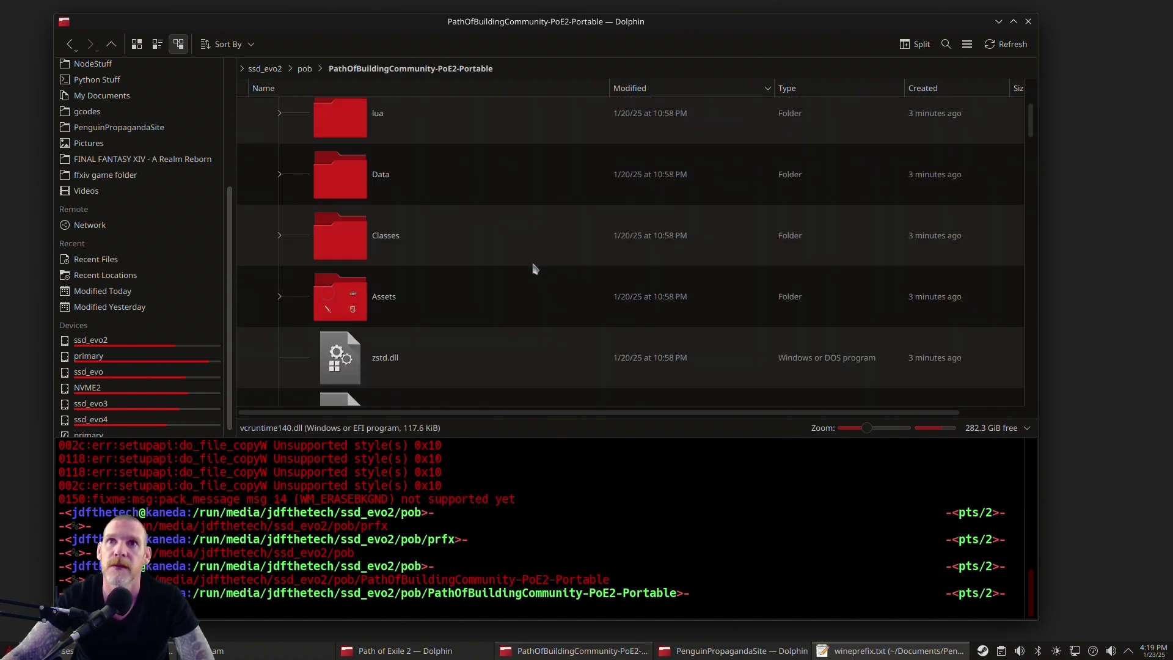
scroll(525, 277, "down", 2)
scroll(522, 286, "down", 5)
left_click(529, 280)
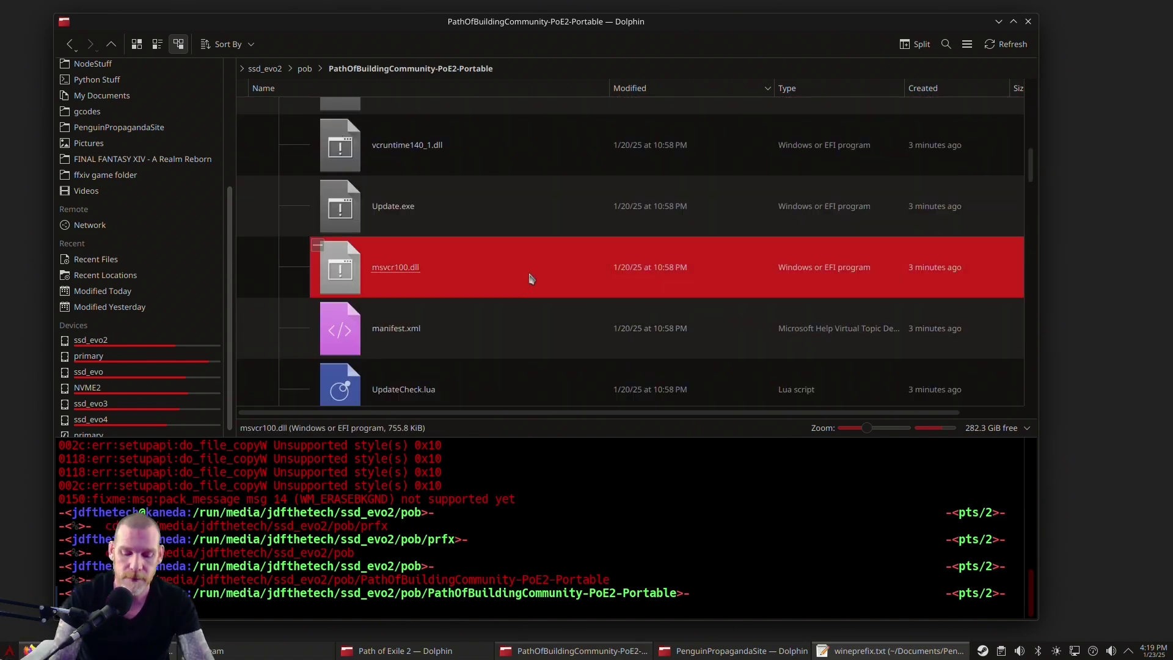
scroll(530, 279, "down", 2)
key("BackSpace")
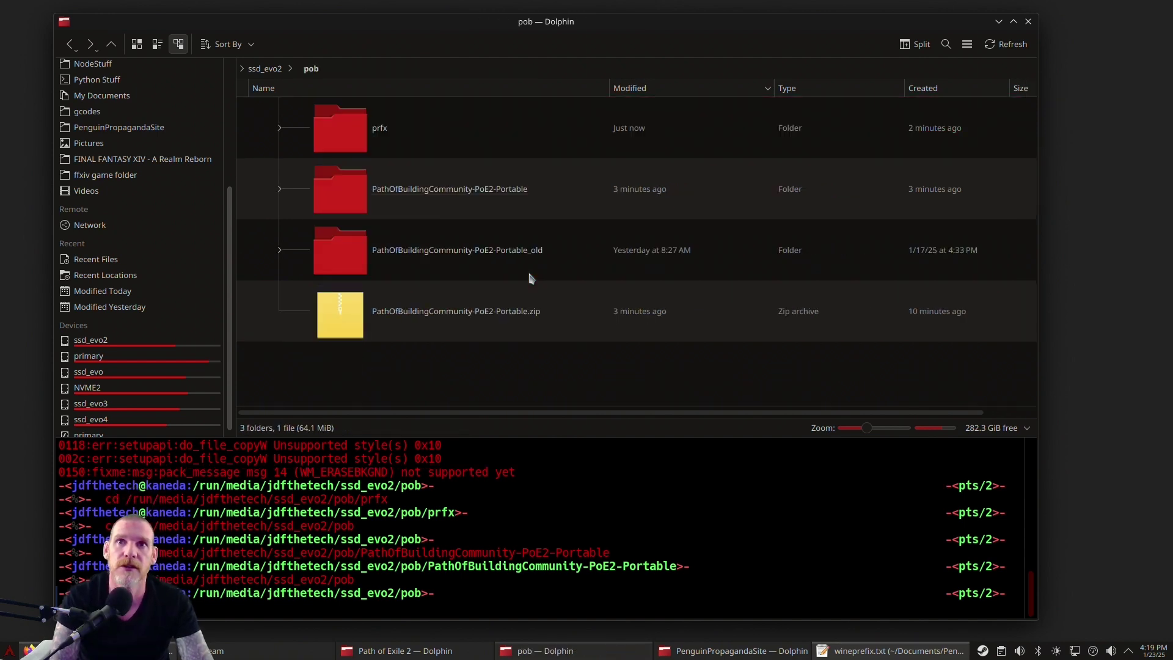
key("Return")
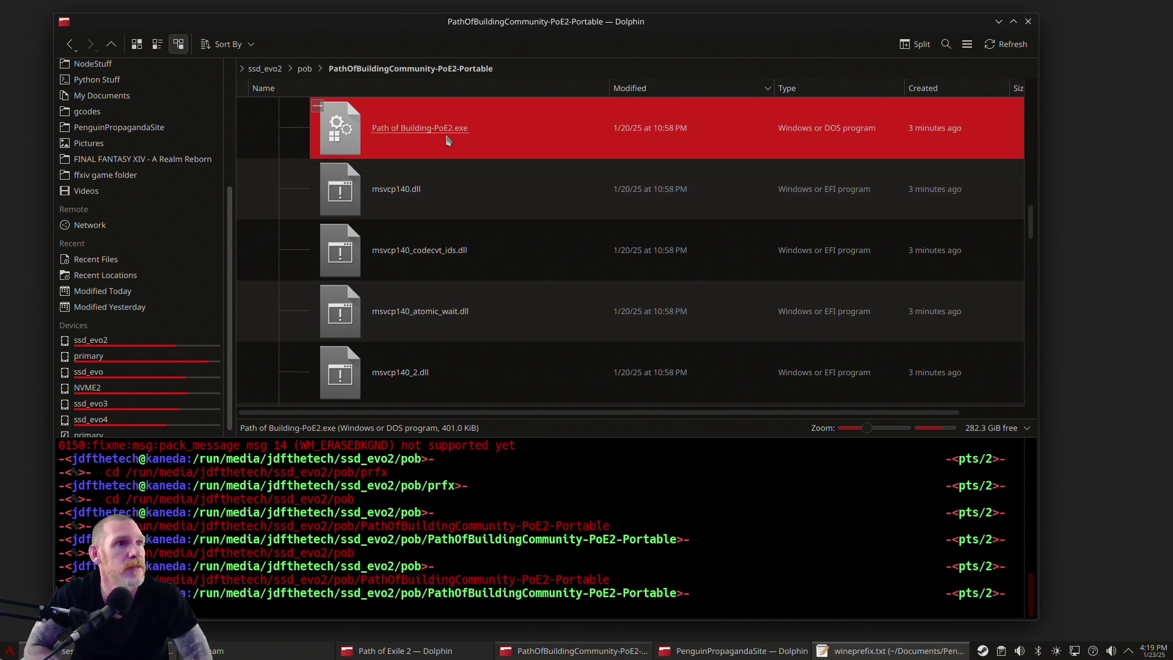
key("BackSpace")
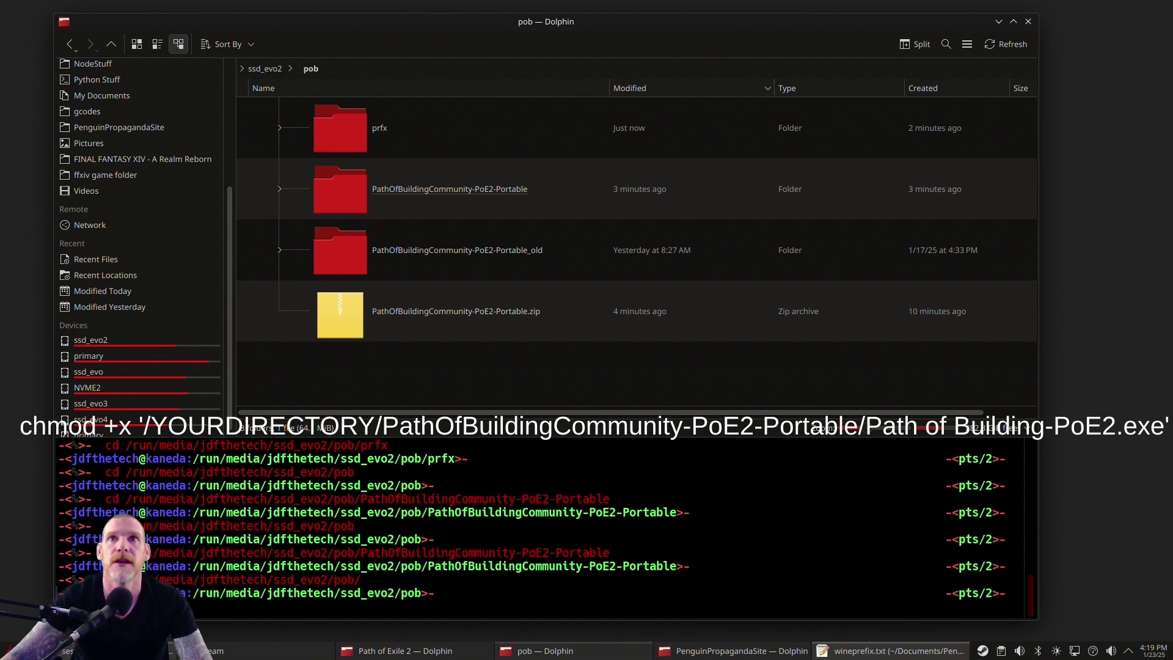
Open the PathOfBuildingCommunity-PoE2-Portable folder and get its full path as selected text.
left_click(358, 186)
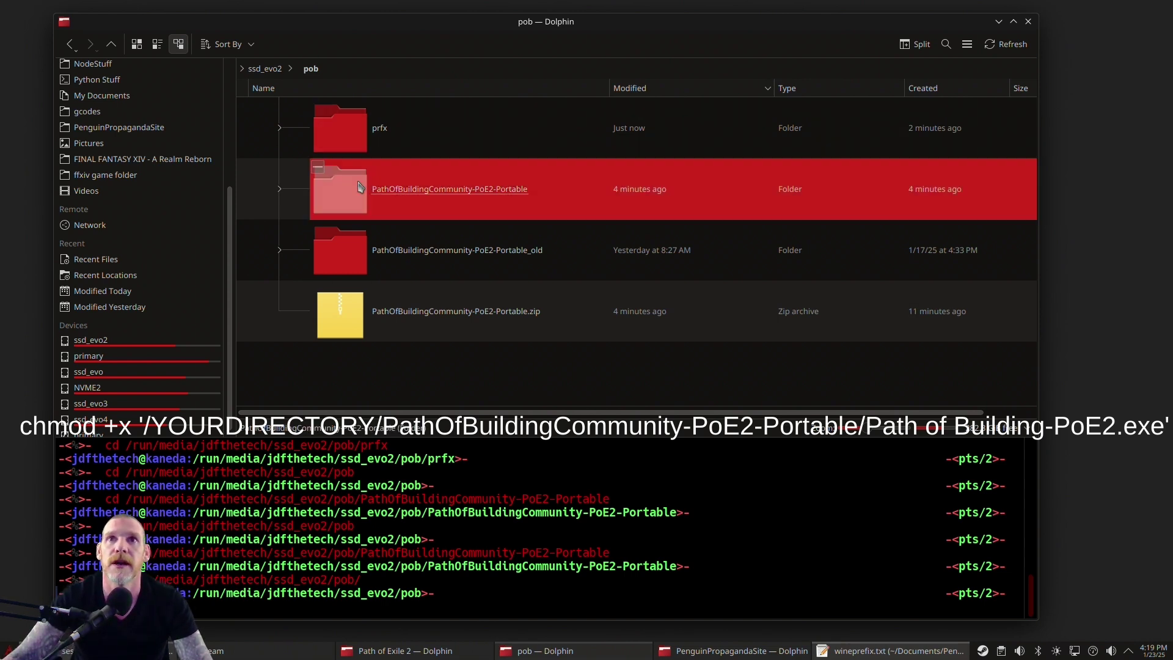
left_click(519, 67)
triple_click(311, 64)
right_click(286, 69)
left_click(354, 130)
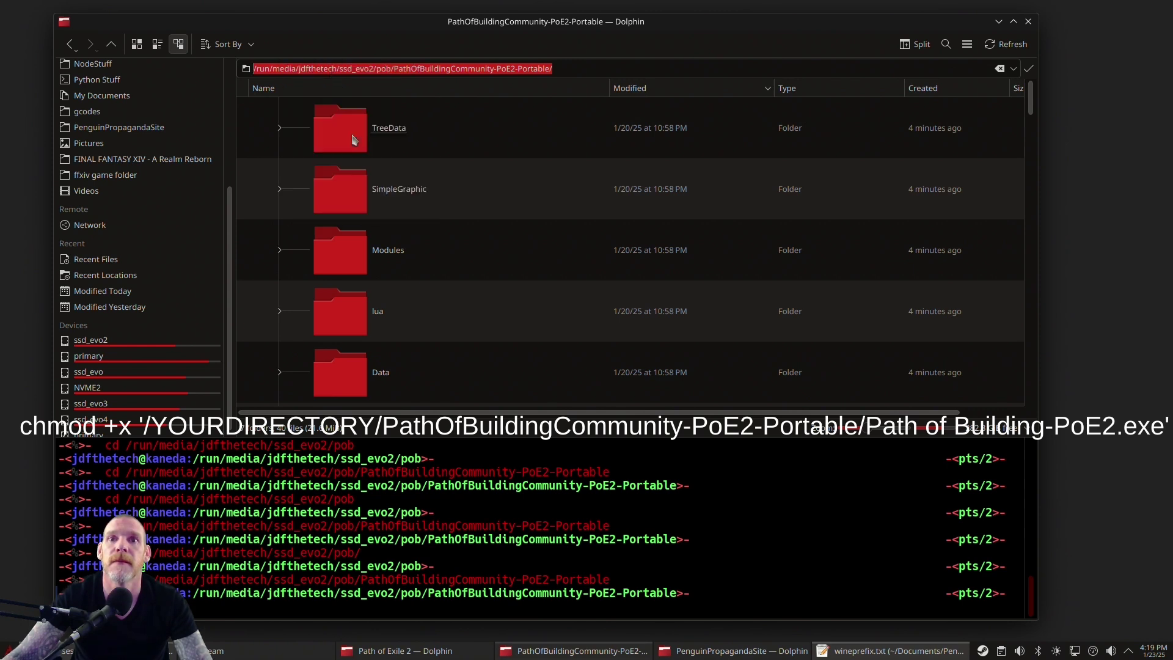
Start a chmod +x command in the terminal with the quoted full path of the PathOfBuildingCommunity-PoE2-Portable folder.
left_click(318, 586)
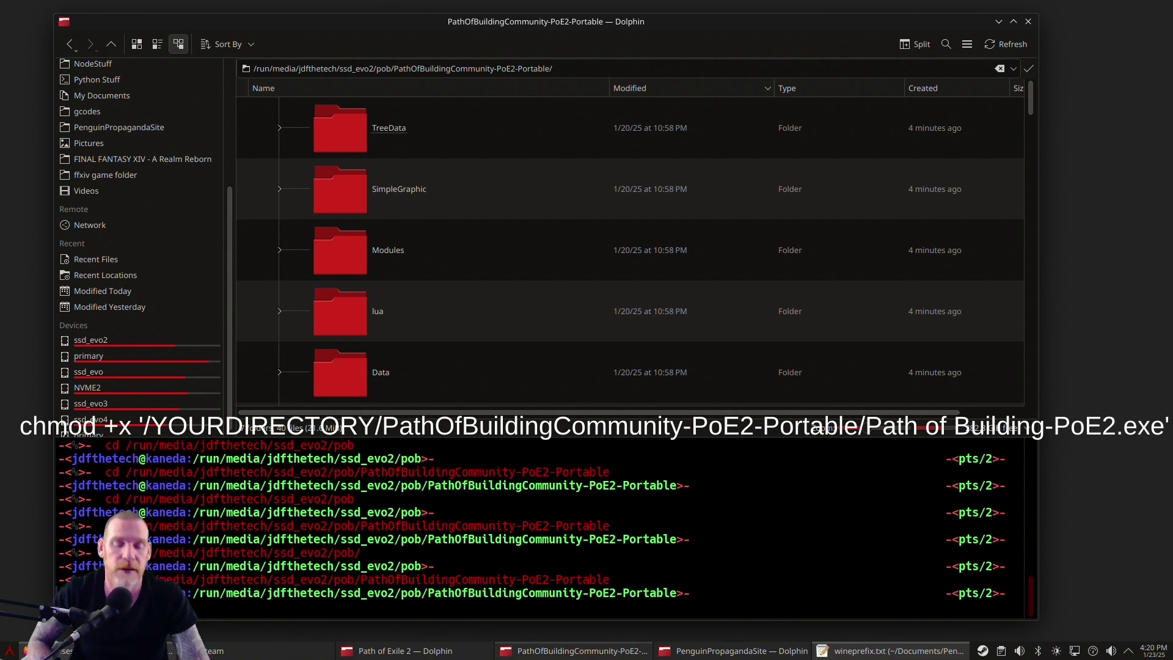
key("ctrl+shift+v")
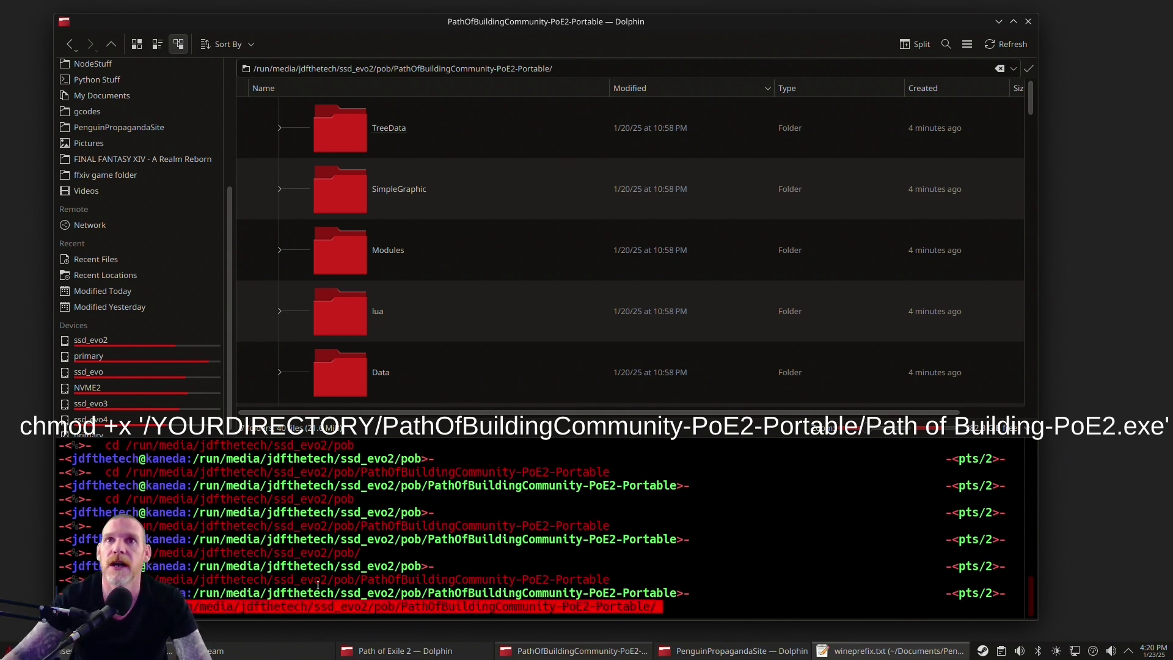
scroll(488, 295, "down", 3)
scroll(482, 305, "down", 10)
scroll(475, 317, "up", 6)
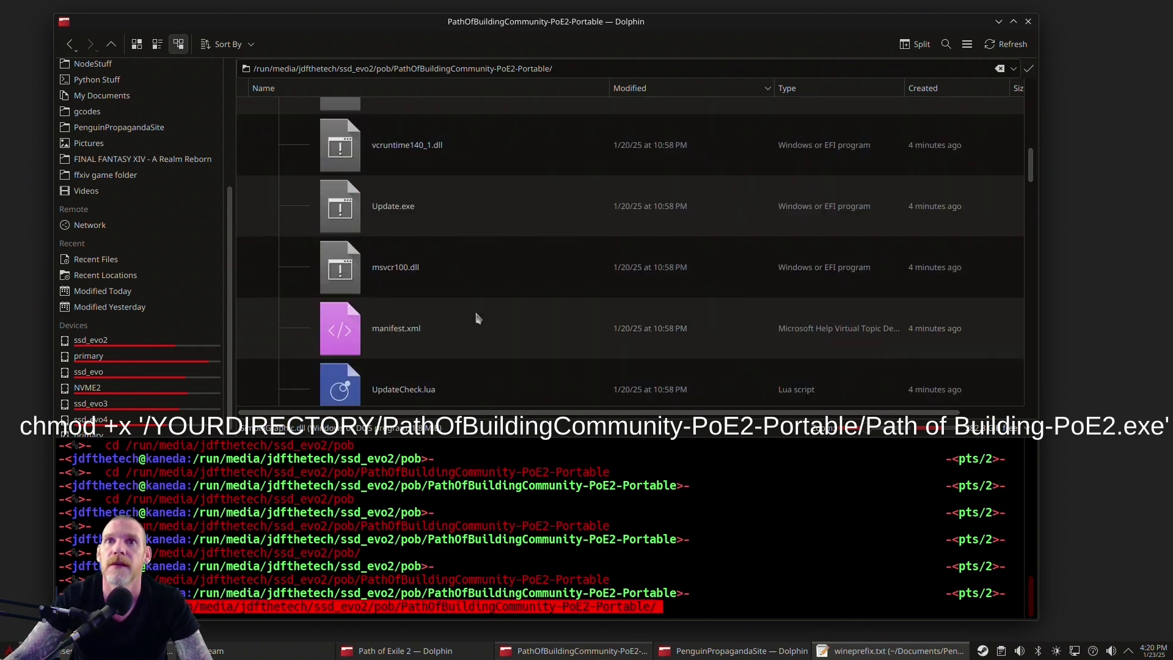
scroll(476, 318, "down", 3)
scroll(476, 318, "down", 6)
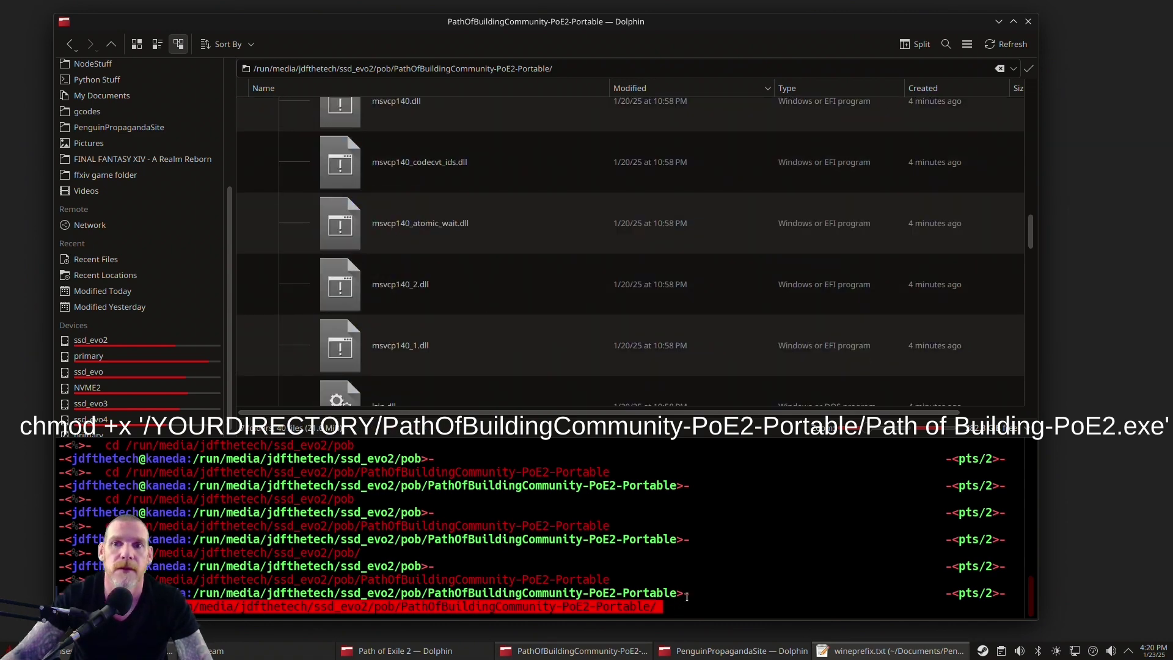
Append Path of Building-PoE2.exe to the path, close the single quote and run the chmod +x command.
key("End")
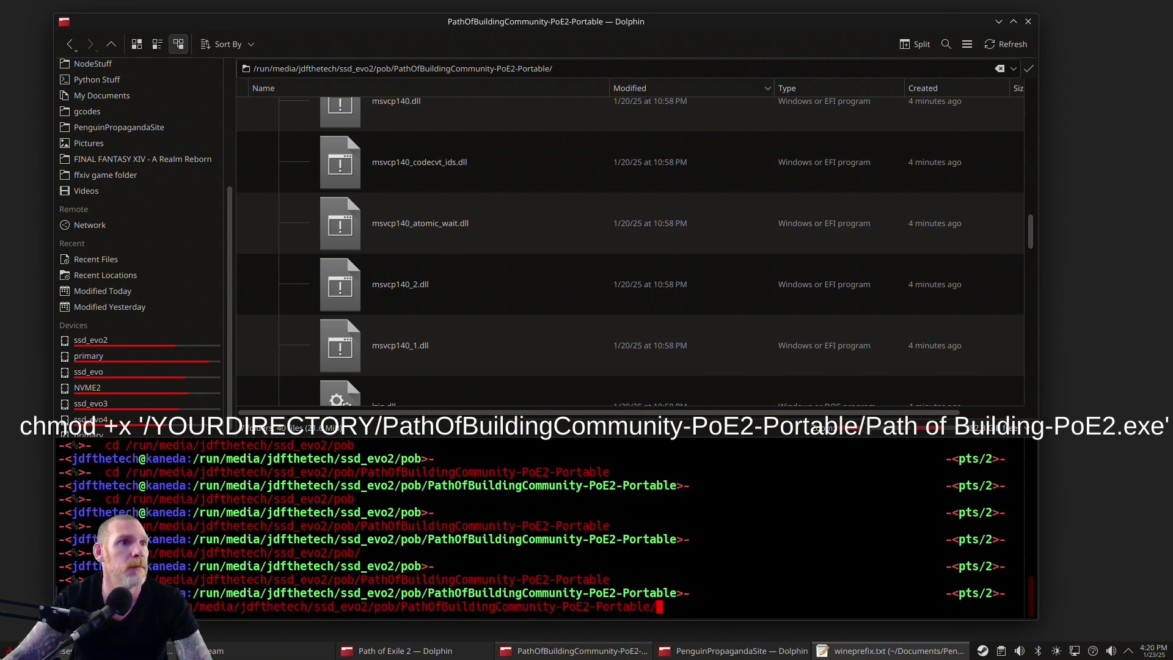
key("alt+Tab")
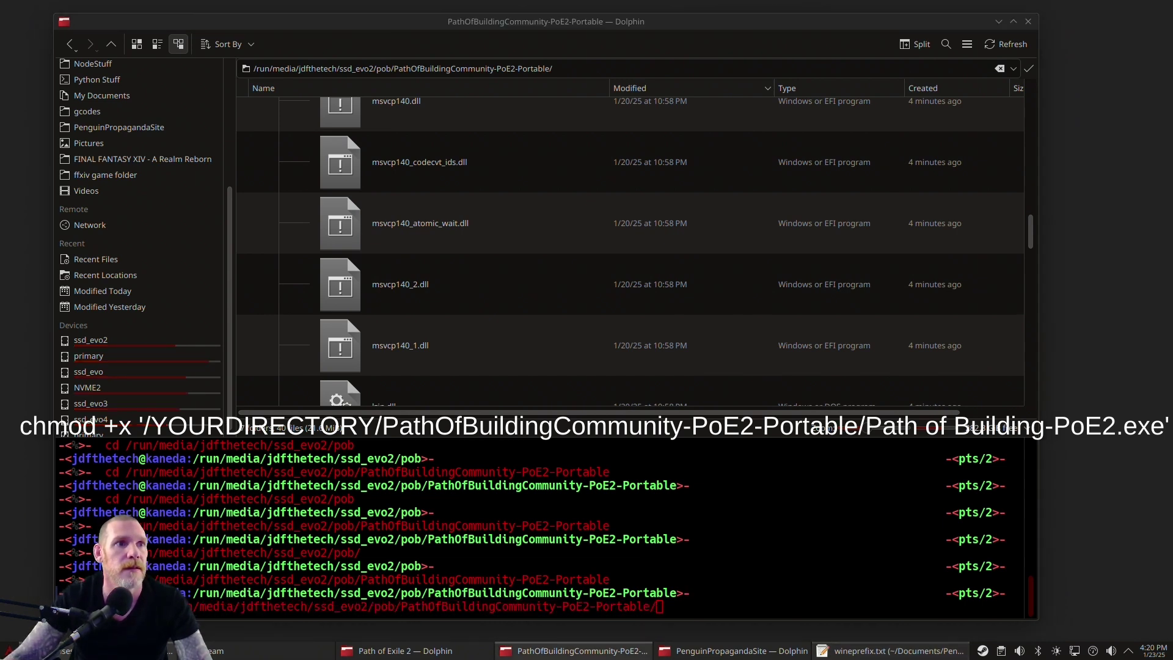
left_click(732, 588)
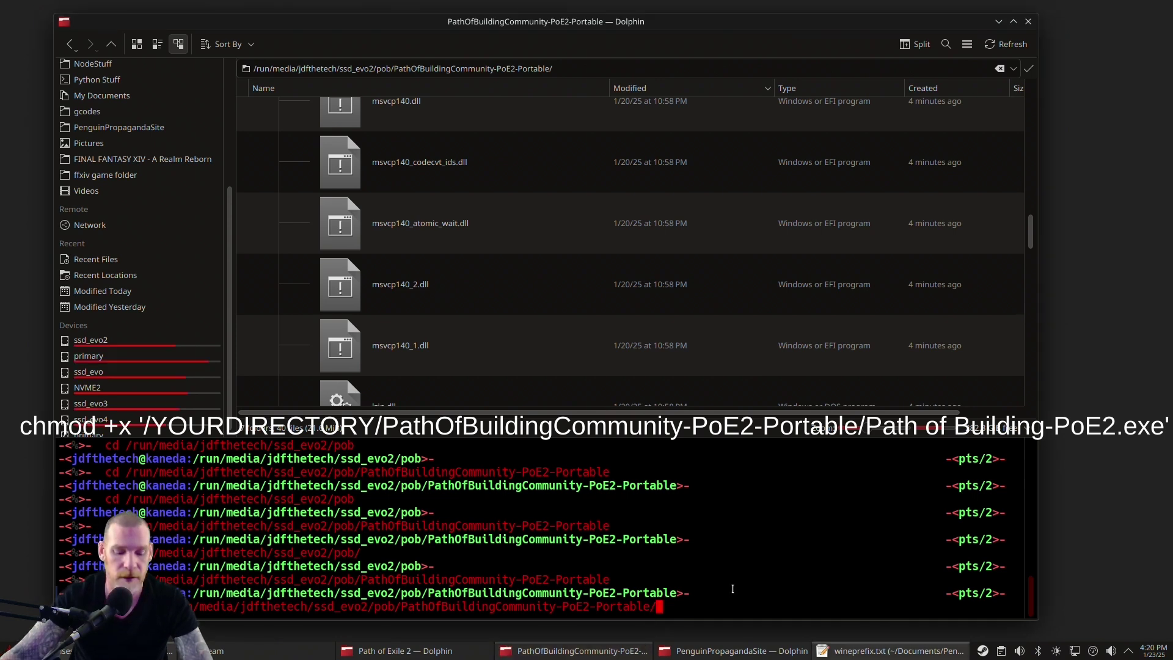
key("ctrl+shift+v")
key("End")
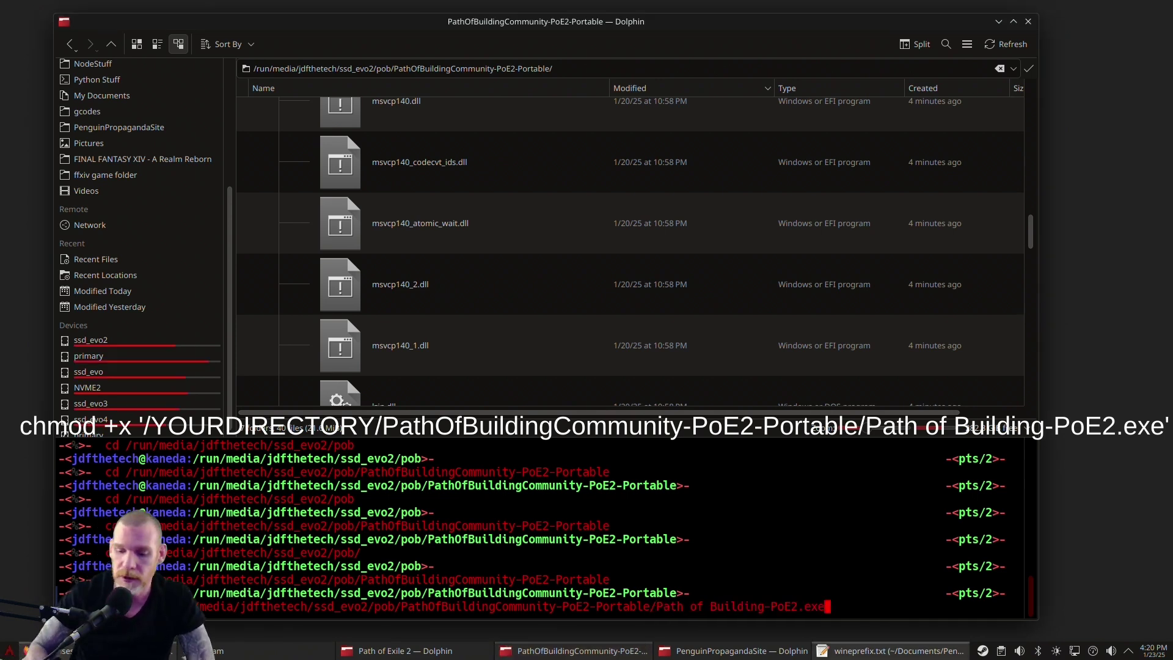
type("'")
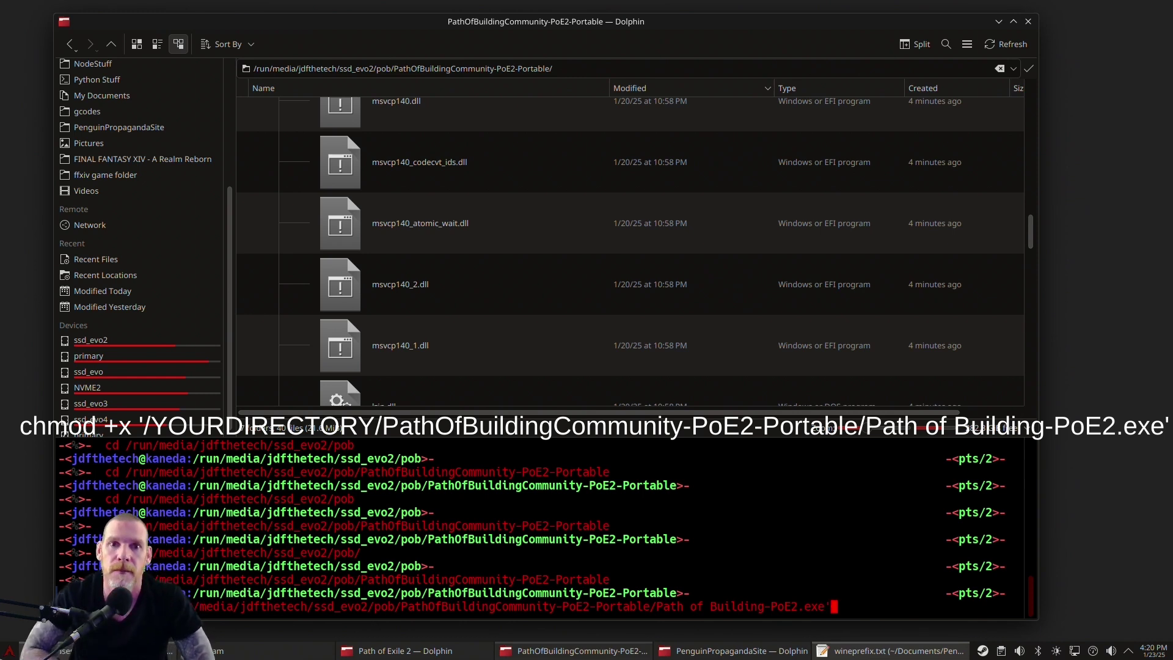
key("Return")
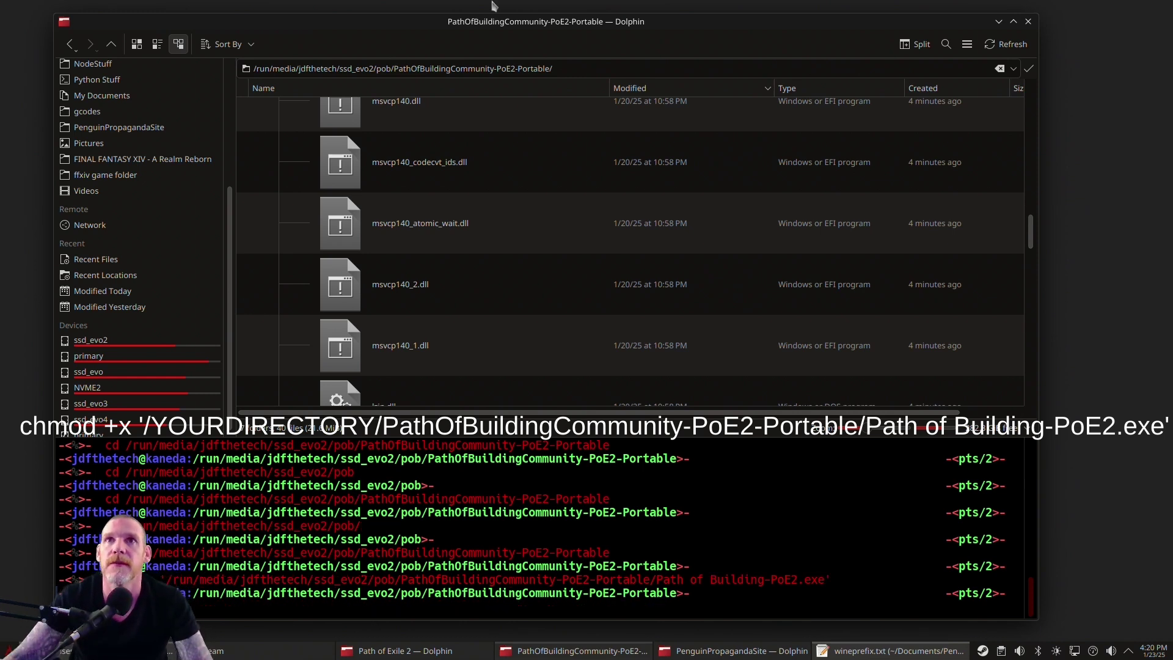
Go up to the pob folder and review the WINEPREFIX part and the quoted exe path of the launch command in gedit.
left_click(112, 44)
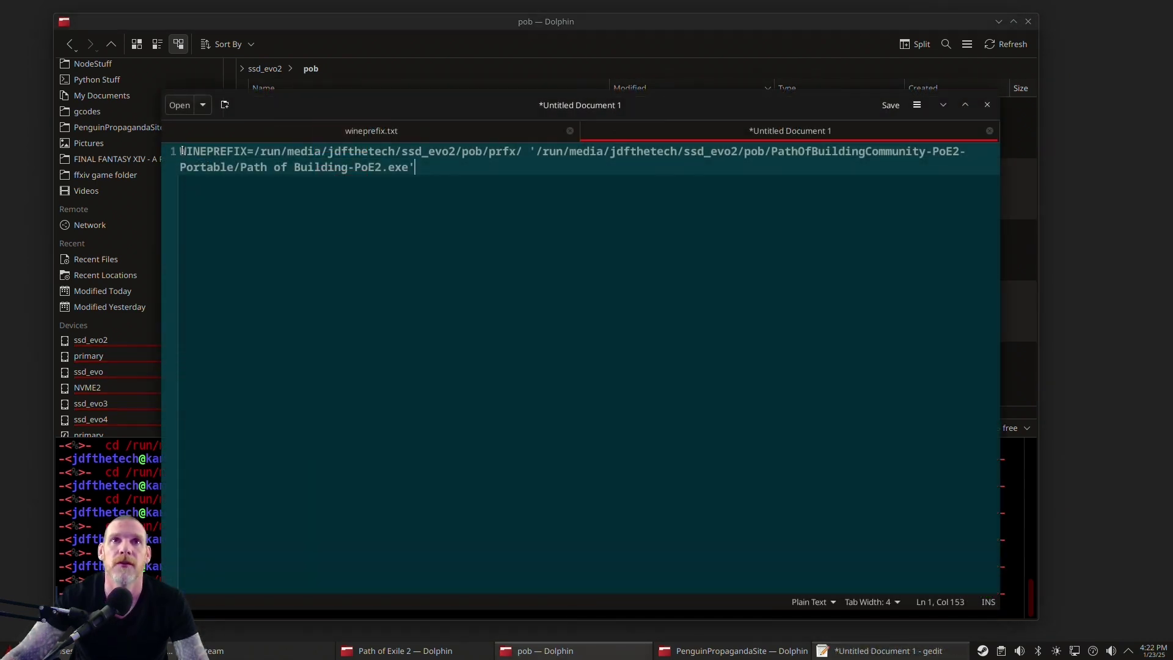
left_click_drag(182, 150, 525, 147)
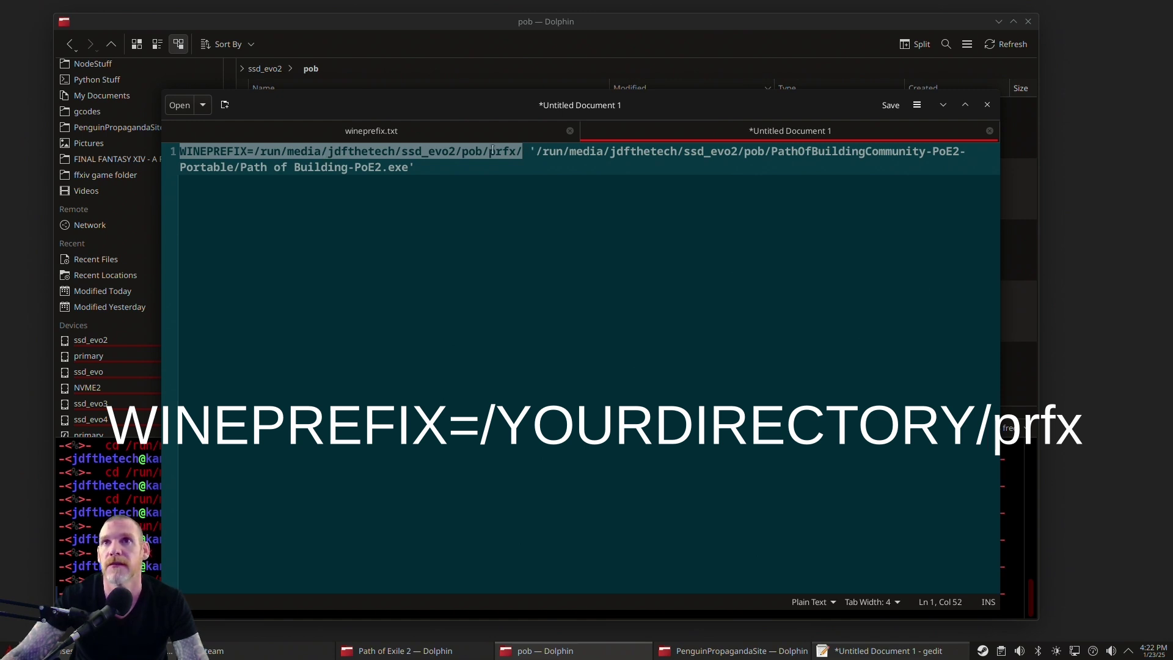
left_click(531, 165)
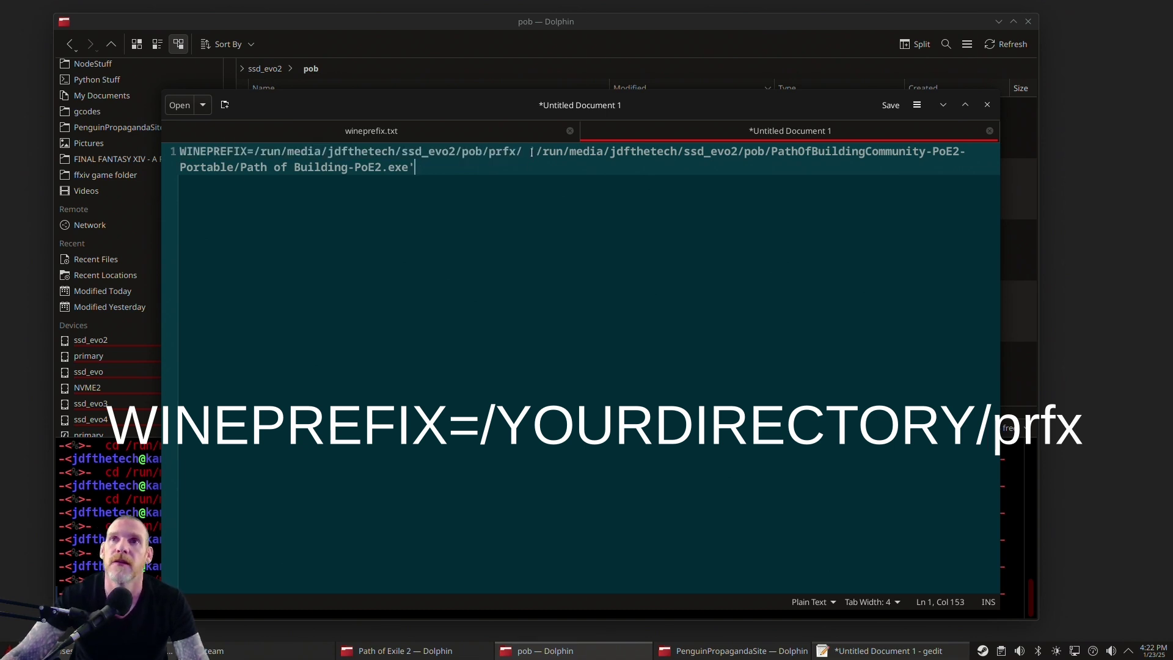
left_click_drag(531, 152, 550, 166)
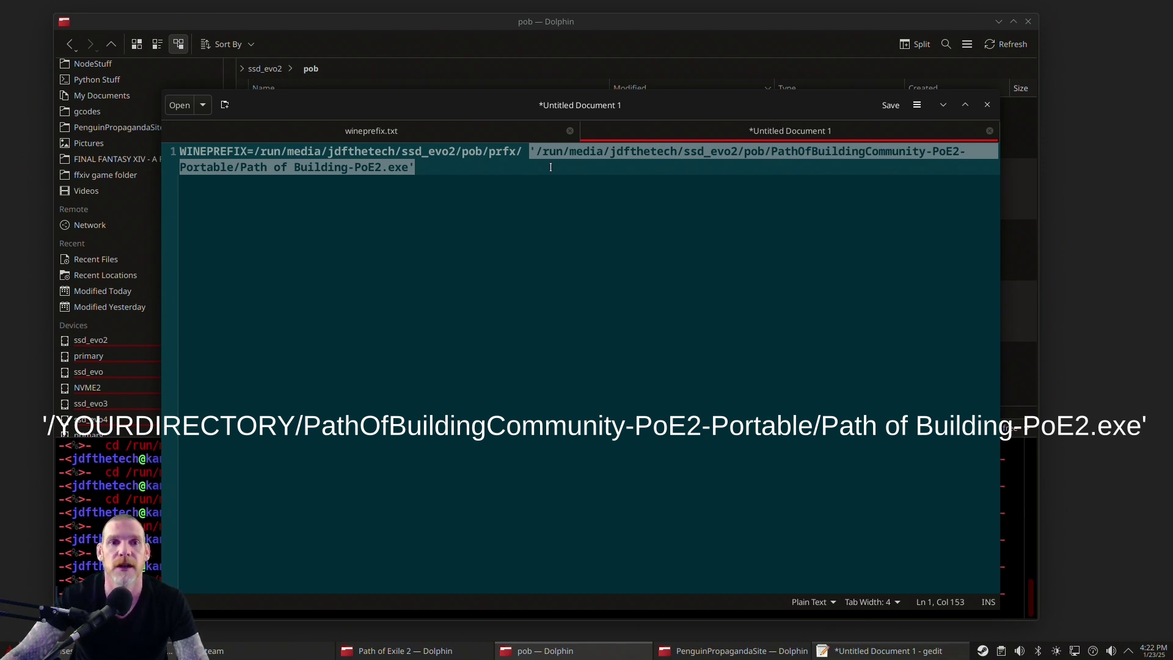
left_click(374, 341)
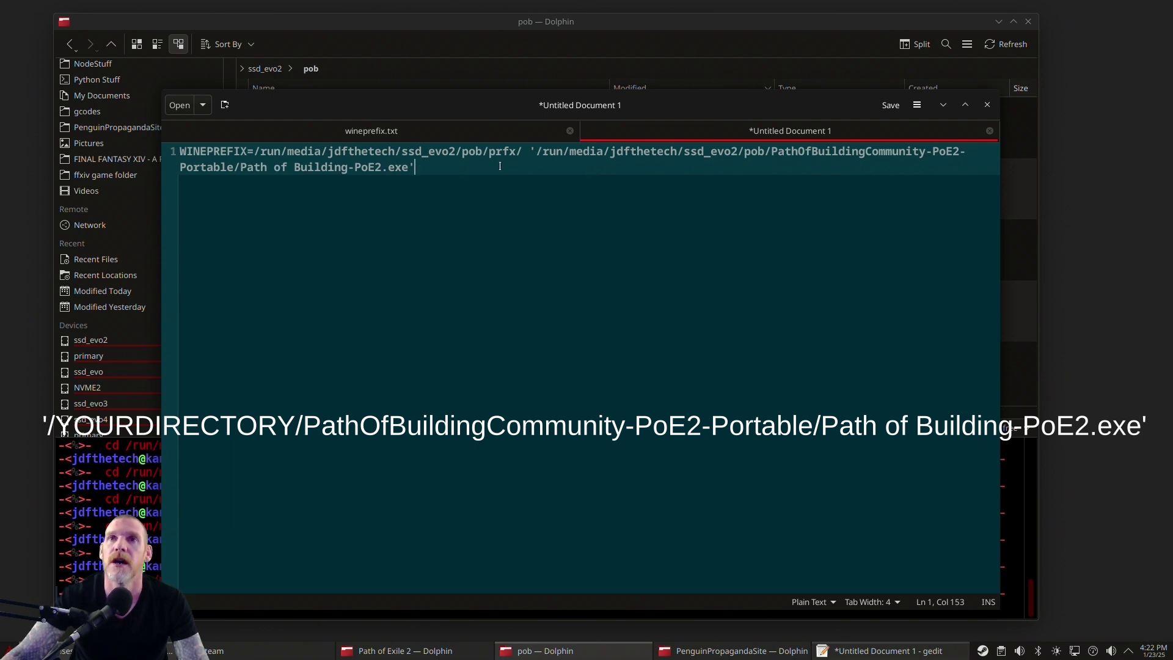
Copy the whole WINEPREFIX launch command from the gedit document and run it in the pob folder's terminal.
left_click_drag(486, 170, 164, 137)
right_click(247, 168)
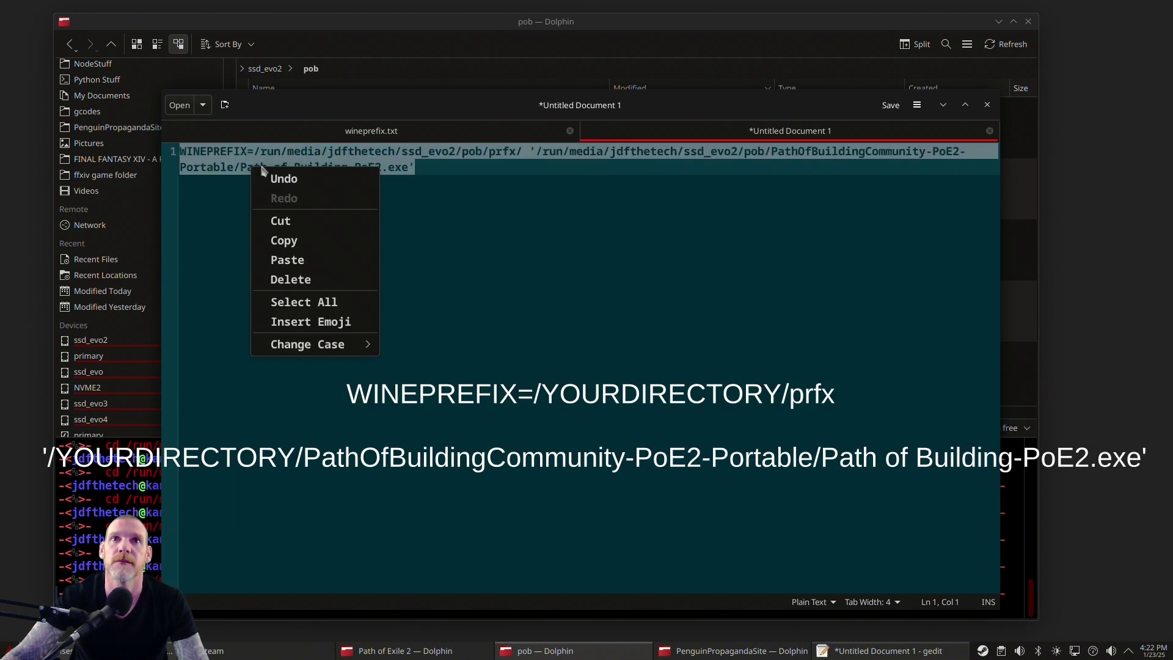
left_click(300, 247)
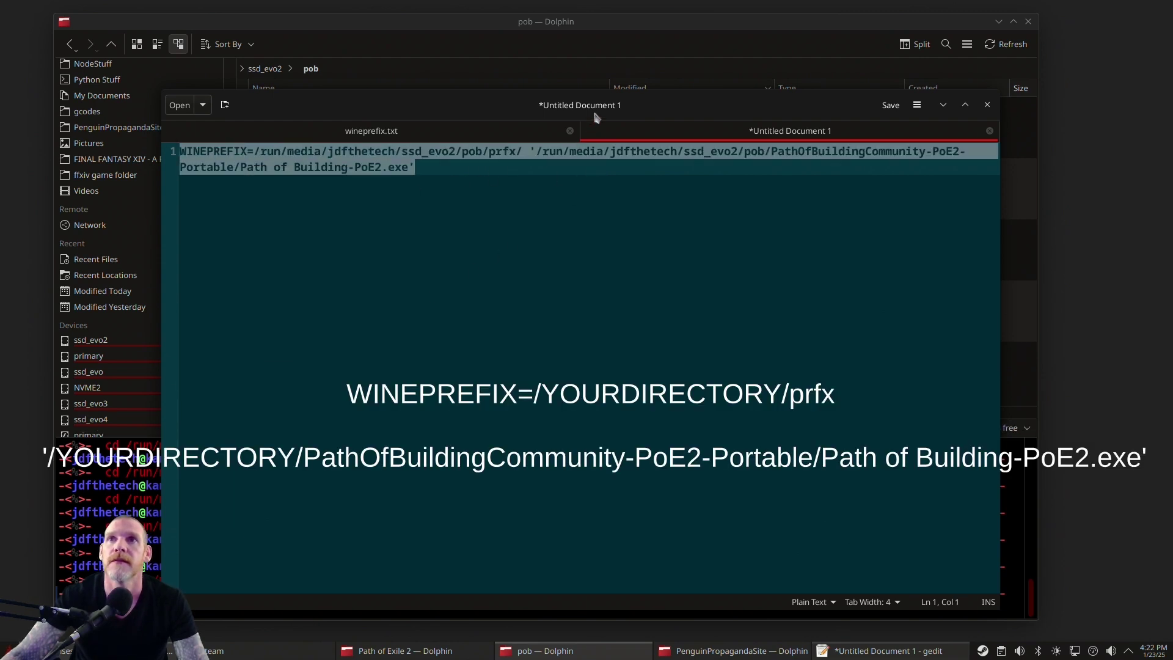
left_click(942, 105)
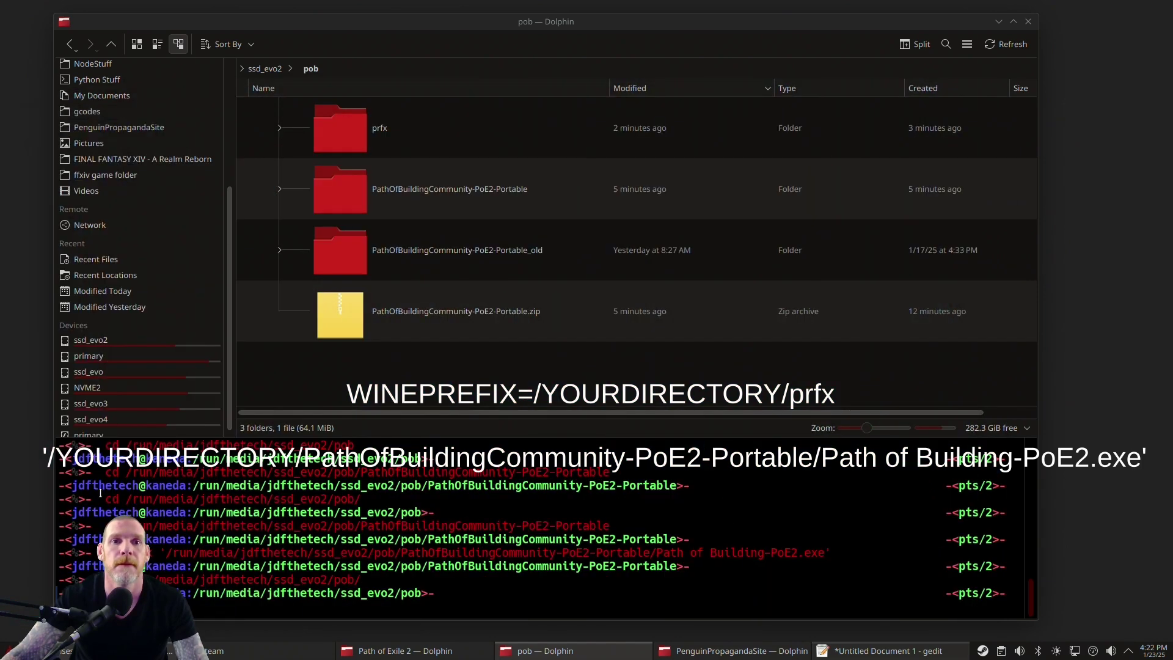
key("ctrl+shift+v")
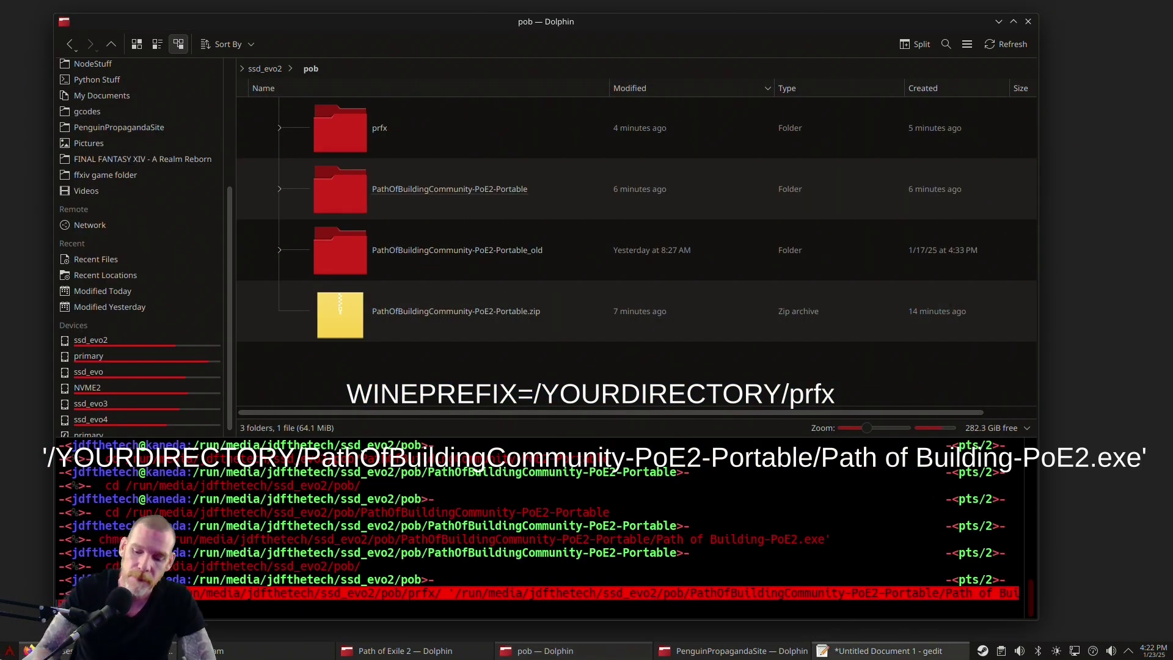
key("Return")
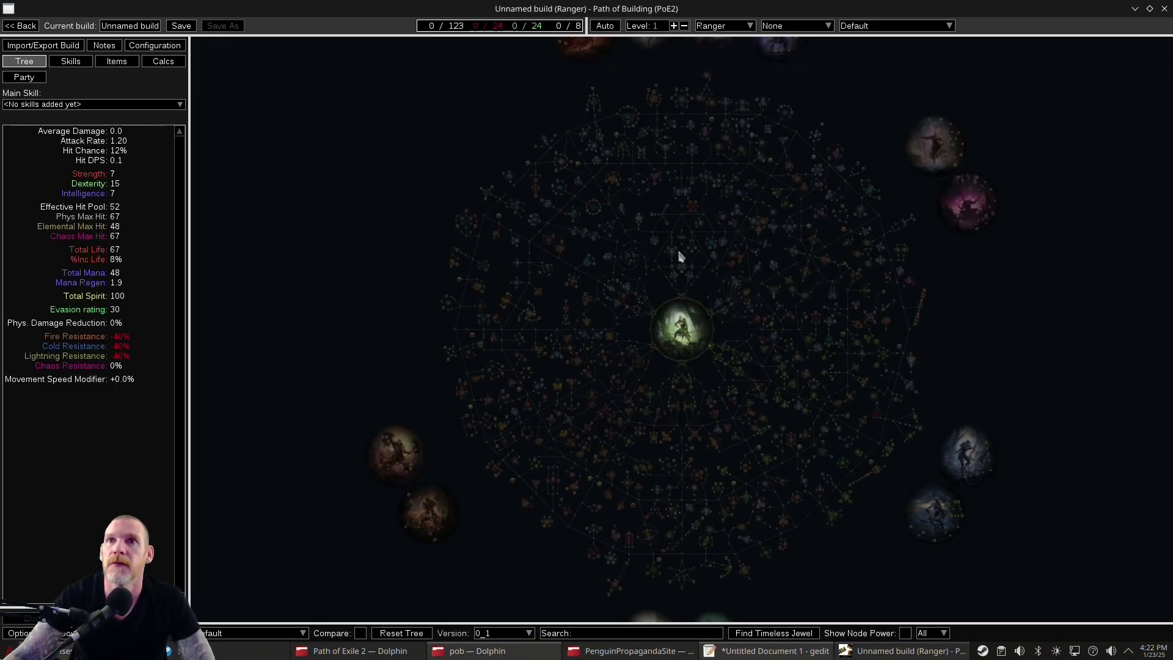
Examine the passive skill tree up close in Path of Building (PoE2).
left_click_drag(679, 256, 599, 249)
scroll(623, 301, "up", 4)
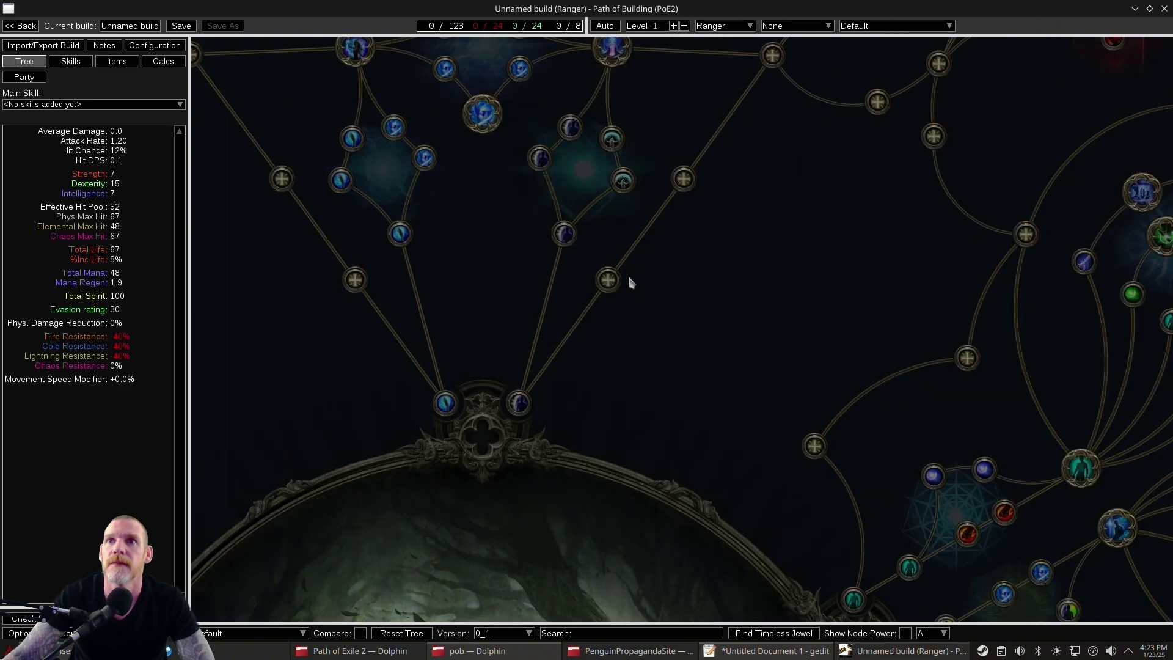
Look over the wider passive skill tree around the class starting area.
scroll(678, 336, "down", 3)
scroll(686, 340, "up", 1)
scroll(686, 340, "down", 1)
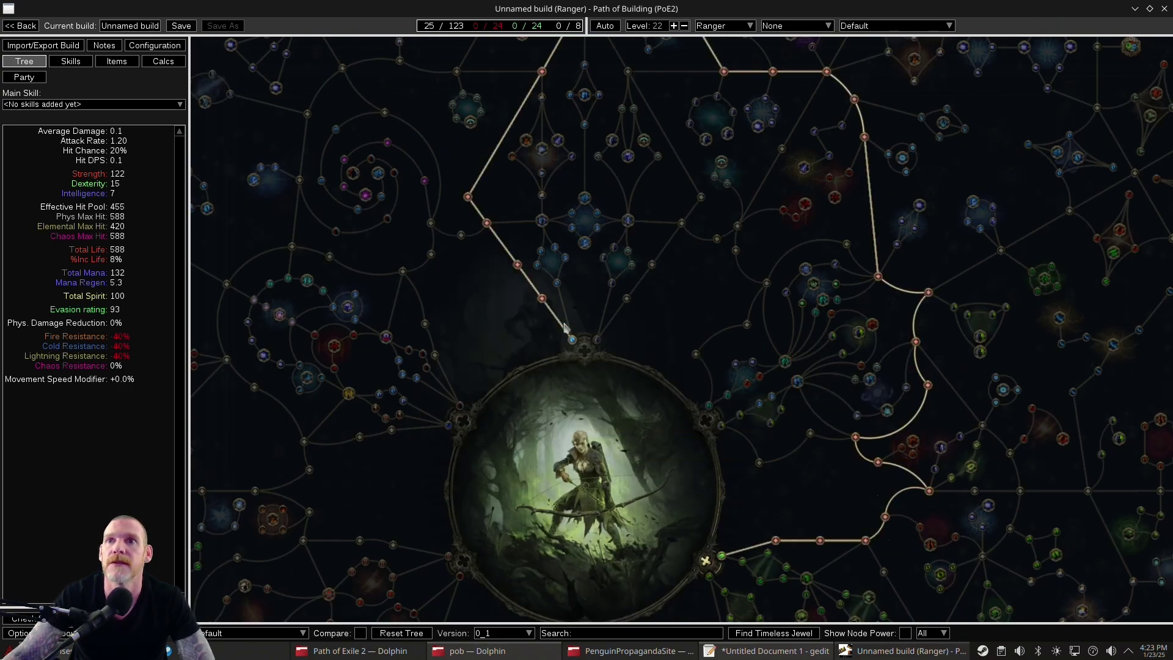
key("ctrl+s")
left_click(593, 280)
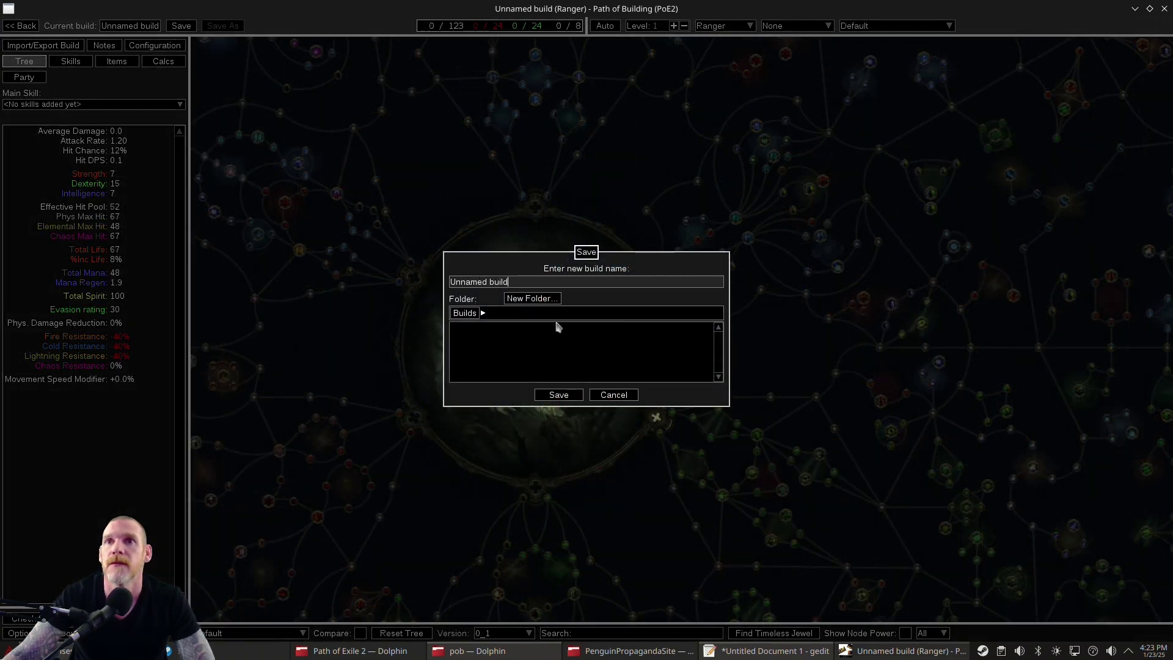
left_click(548, 301)
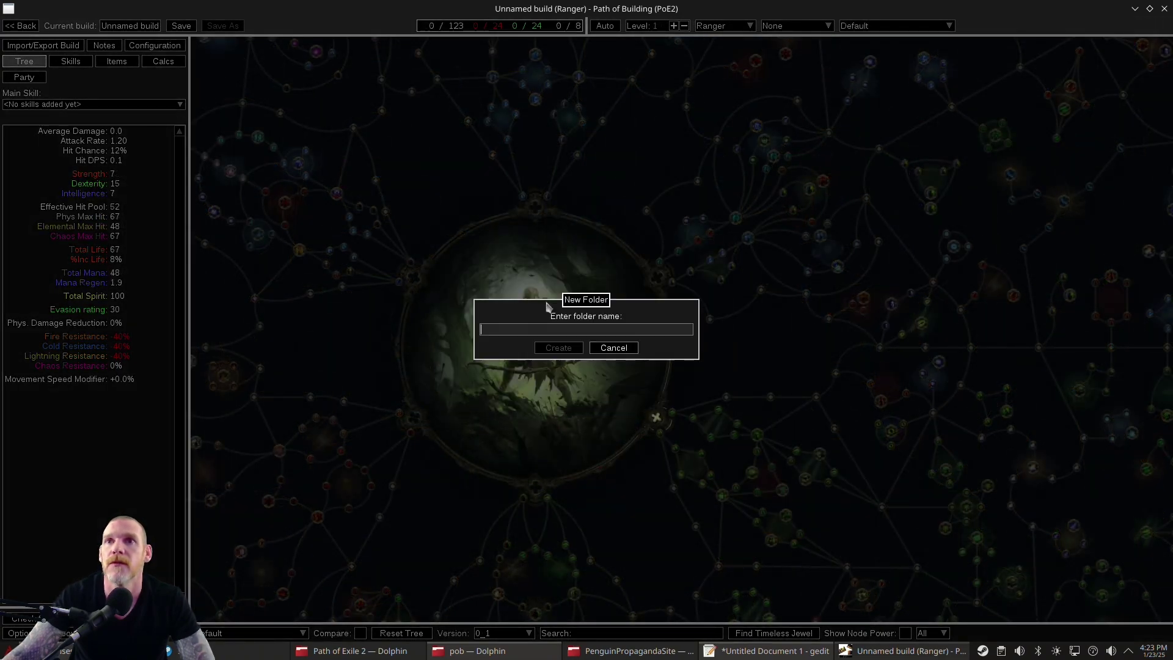
left_click(617, 346)
left_click(617, 396)
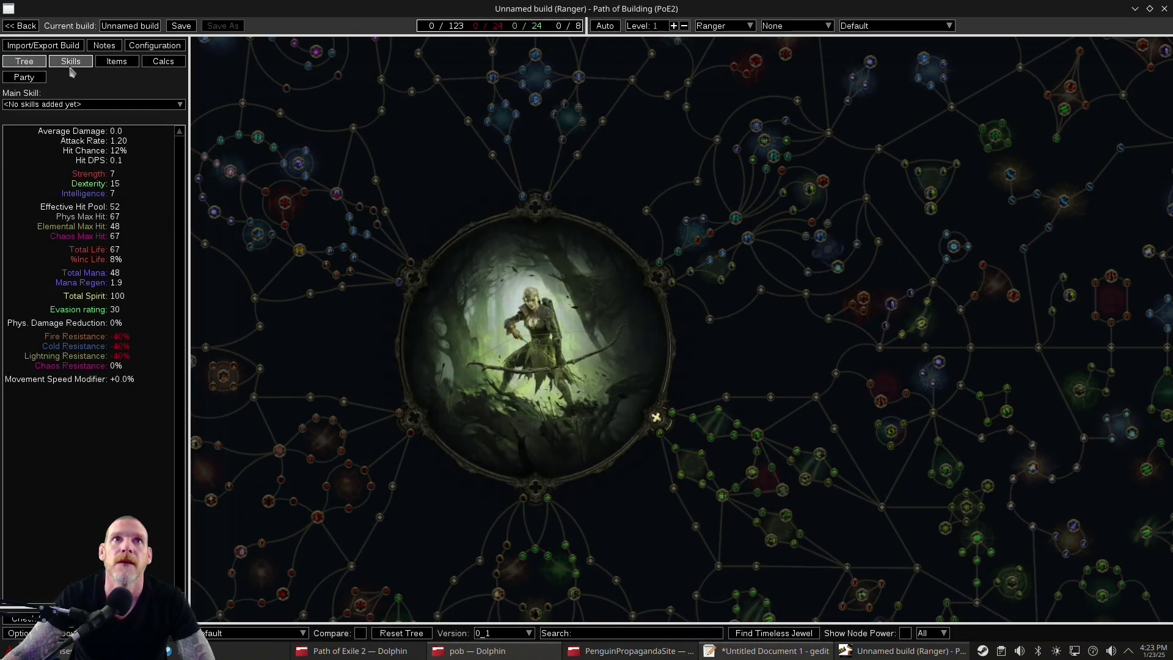
Look over the Items page with its unique item list, and minimize Path of Building to reveal the Path of Exile 2 game.
left_click(114, 63)
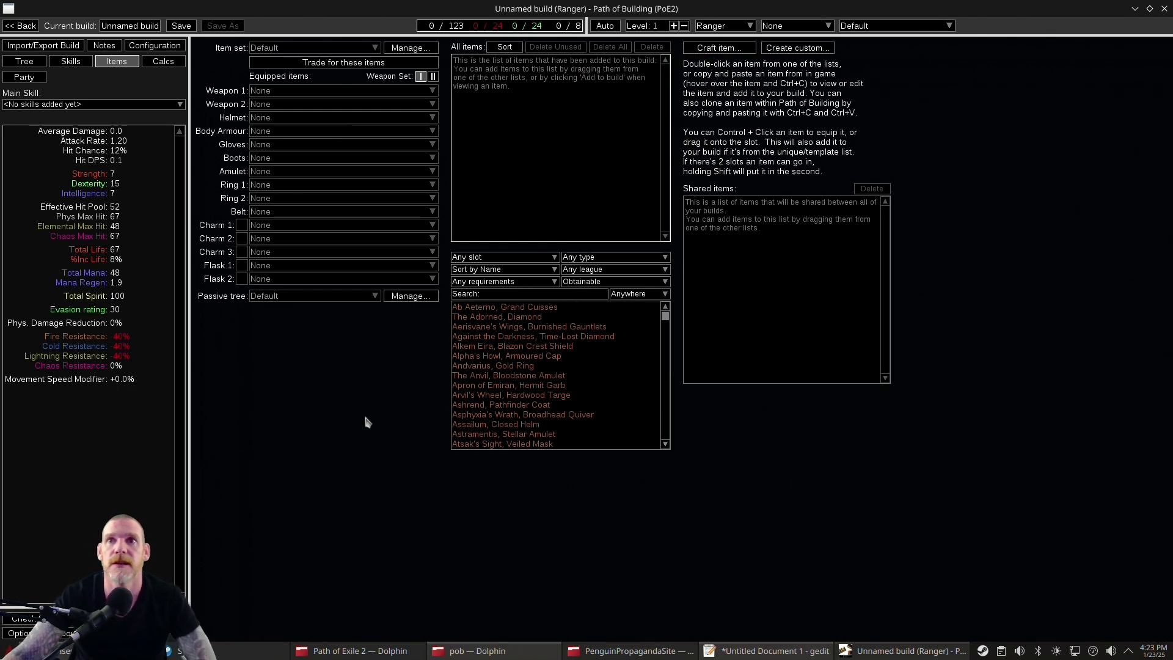
mouse_move(556, 311)
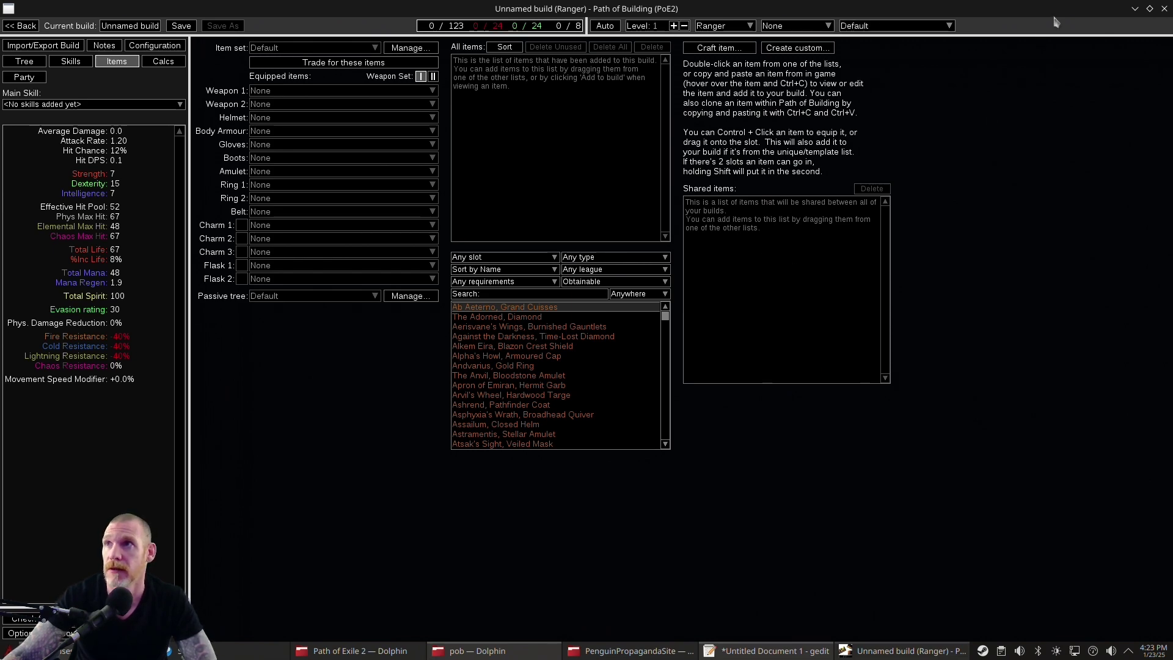
left_click(1134, 9)
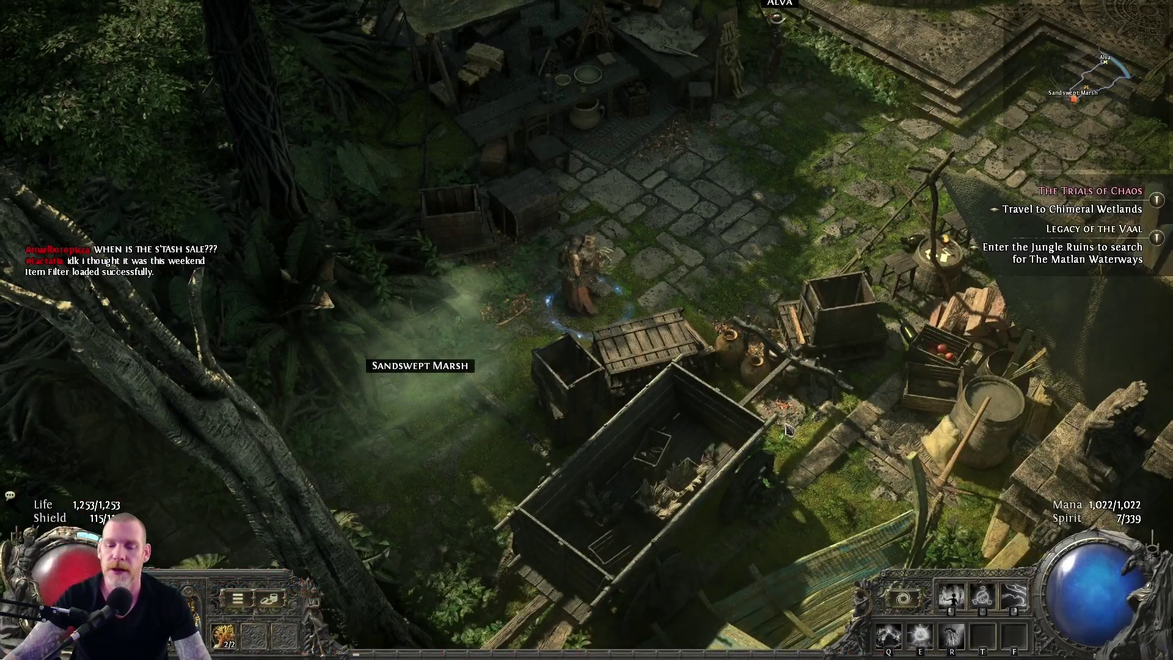
Bring Path of Building back in front of the game and turn its maximized window into a smaller floating one.
key("super")
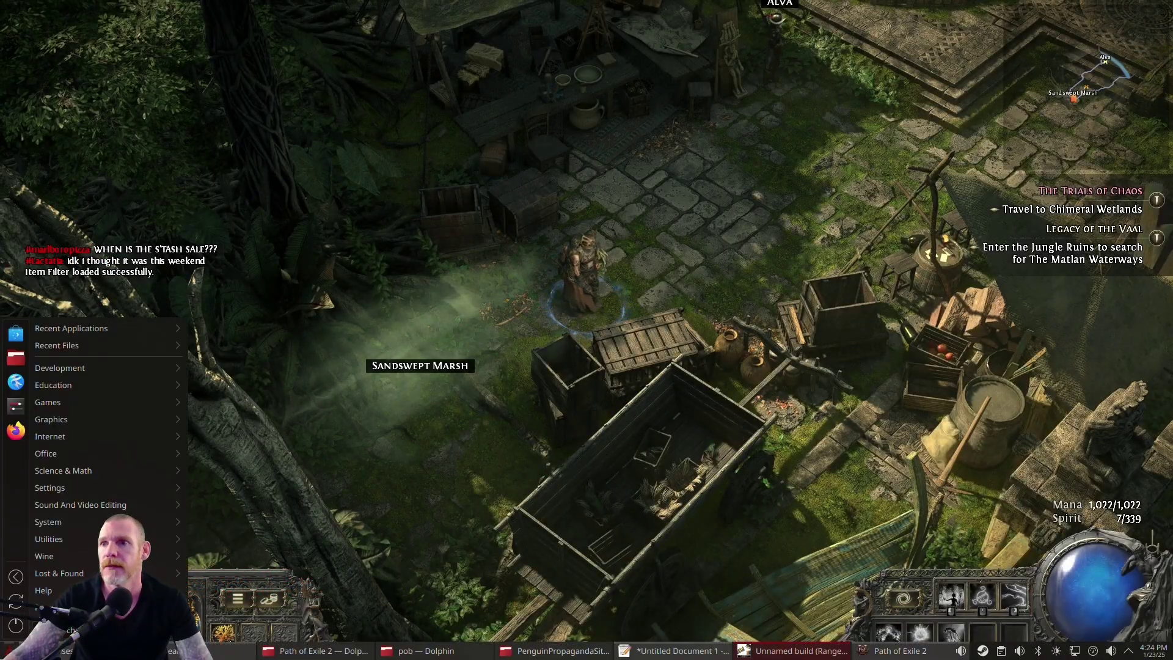
left_click(837, 637)
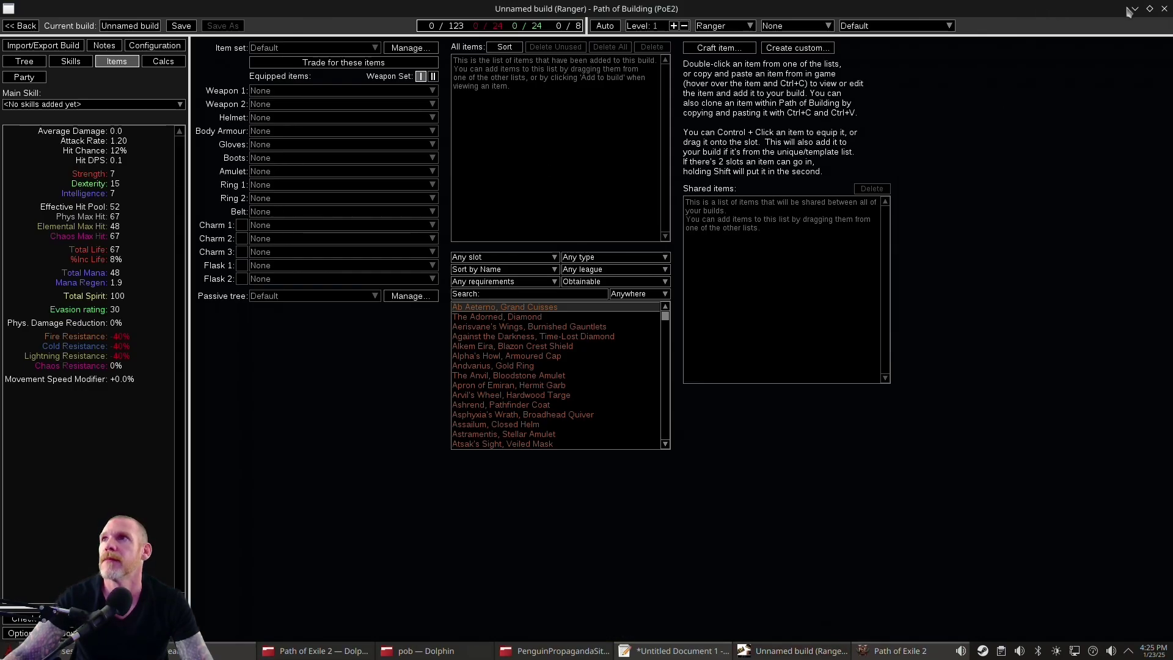
left_click_drag(1101, 20, 410, 353)
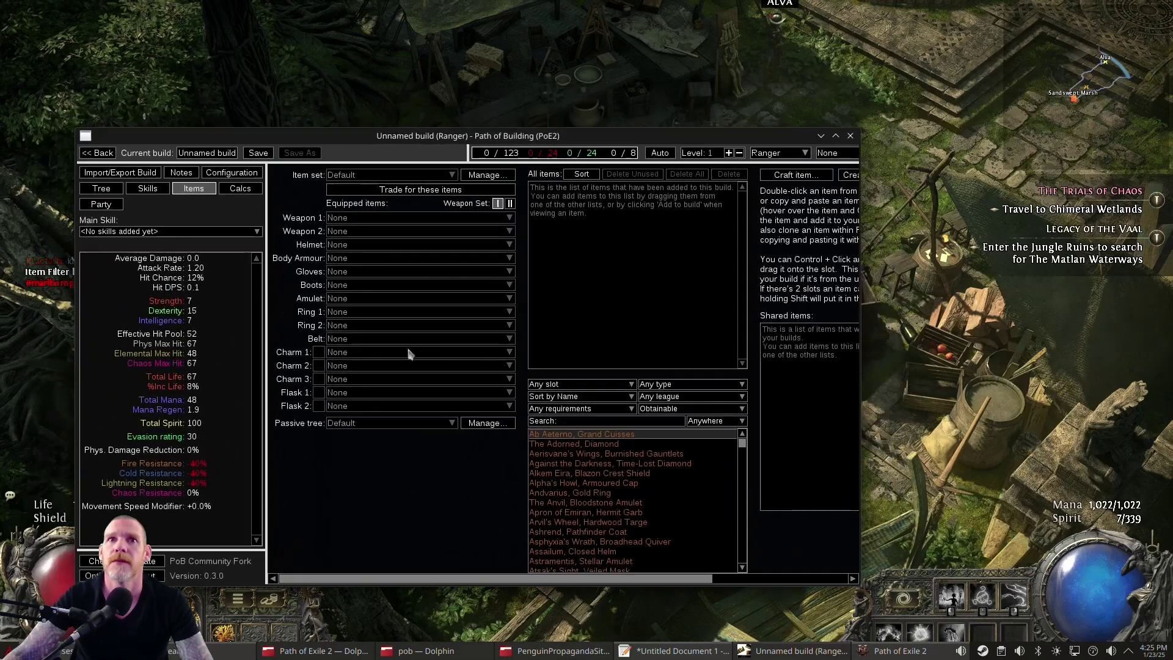
Look through the build's Import/Export, Notes, Skills and Tree pages and return to the Items page.
left_click(108, 173)
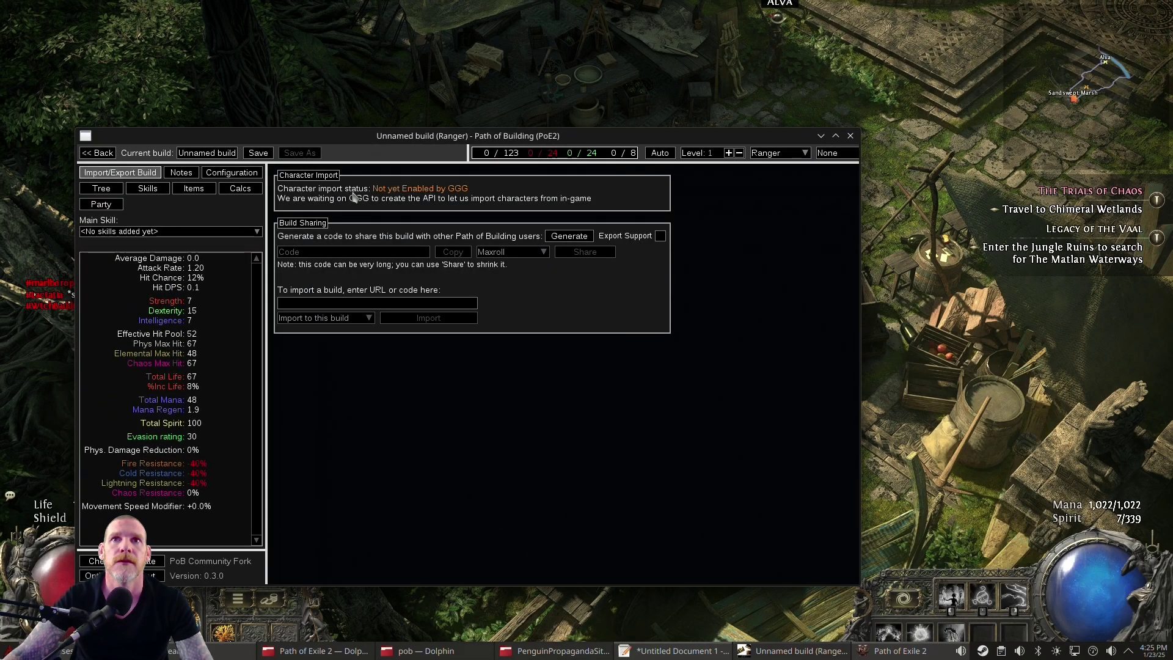
left_click(181, 173)
left_click(147, 189)
left_click(104, 191)
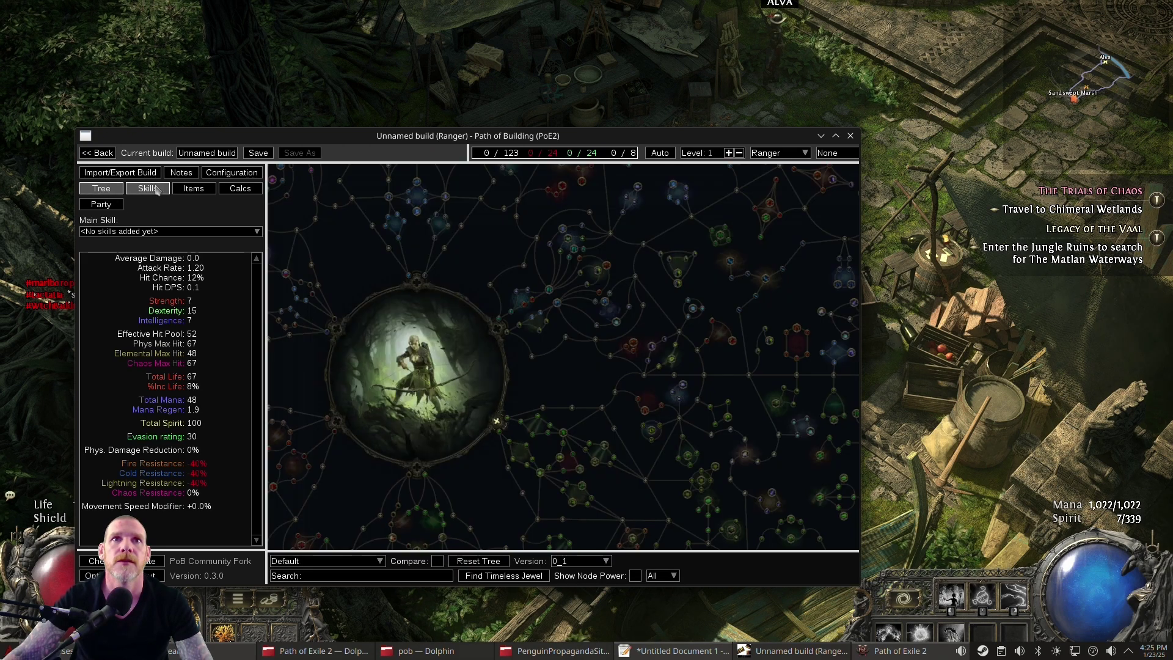
left_click(135, 191)
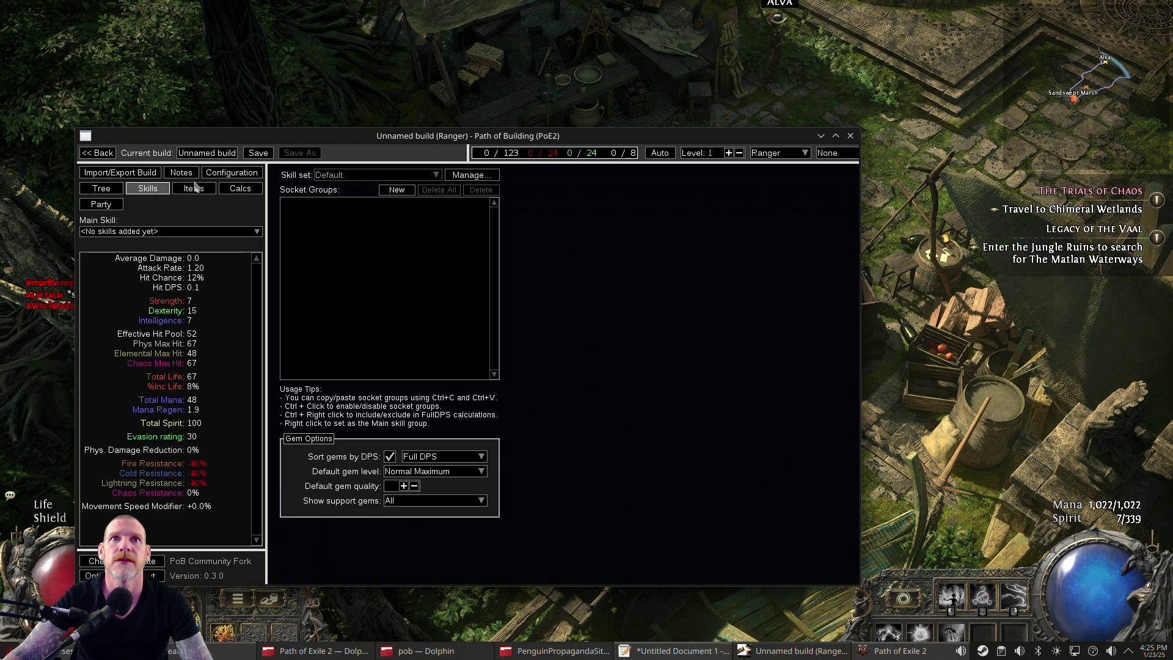
left_click(193, 189)
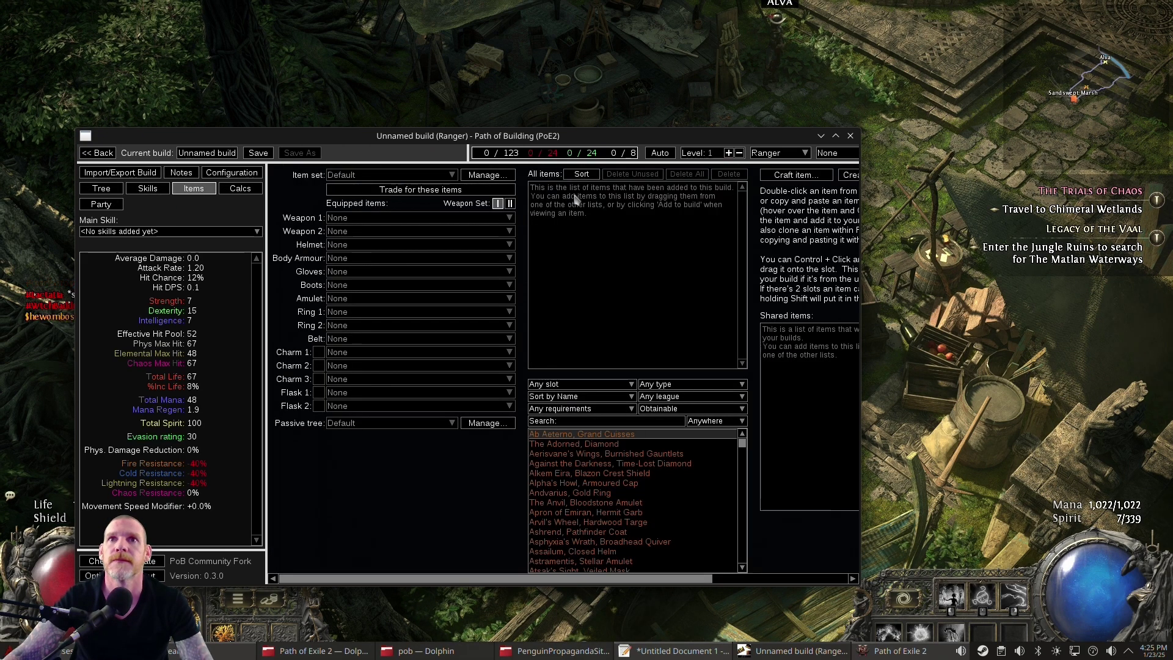
Switch to Path of Exile 2, open the character's inventory and copy the equipped Fate Hand Goldcast Cuffs.
left_click(769, 107)
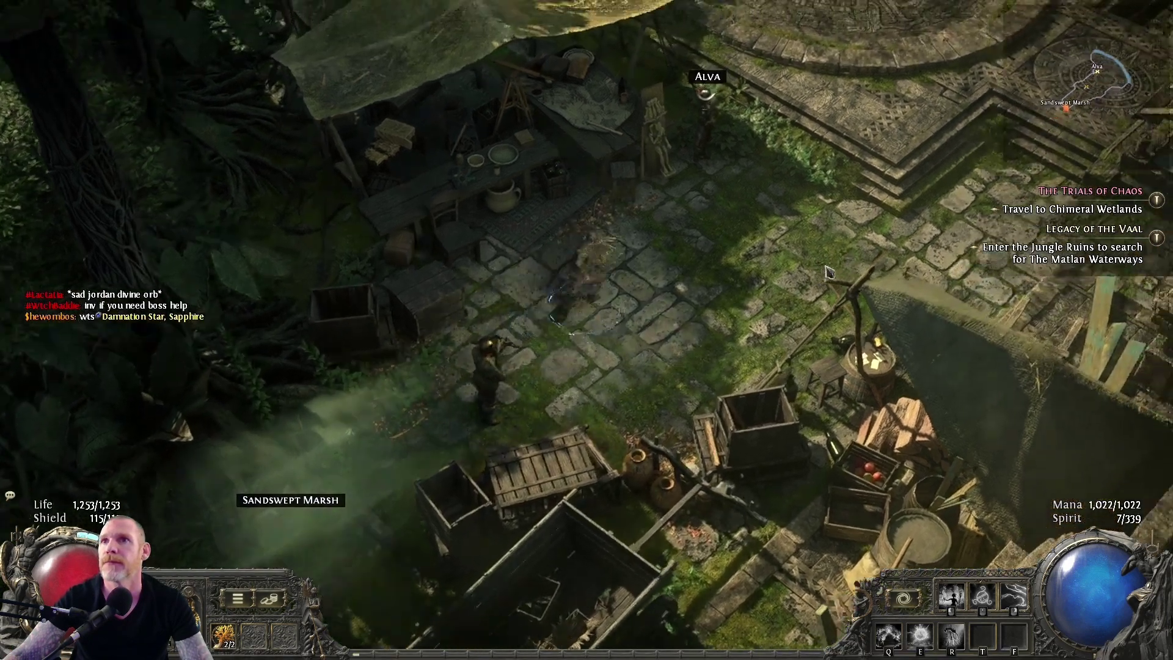
key("i")
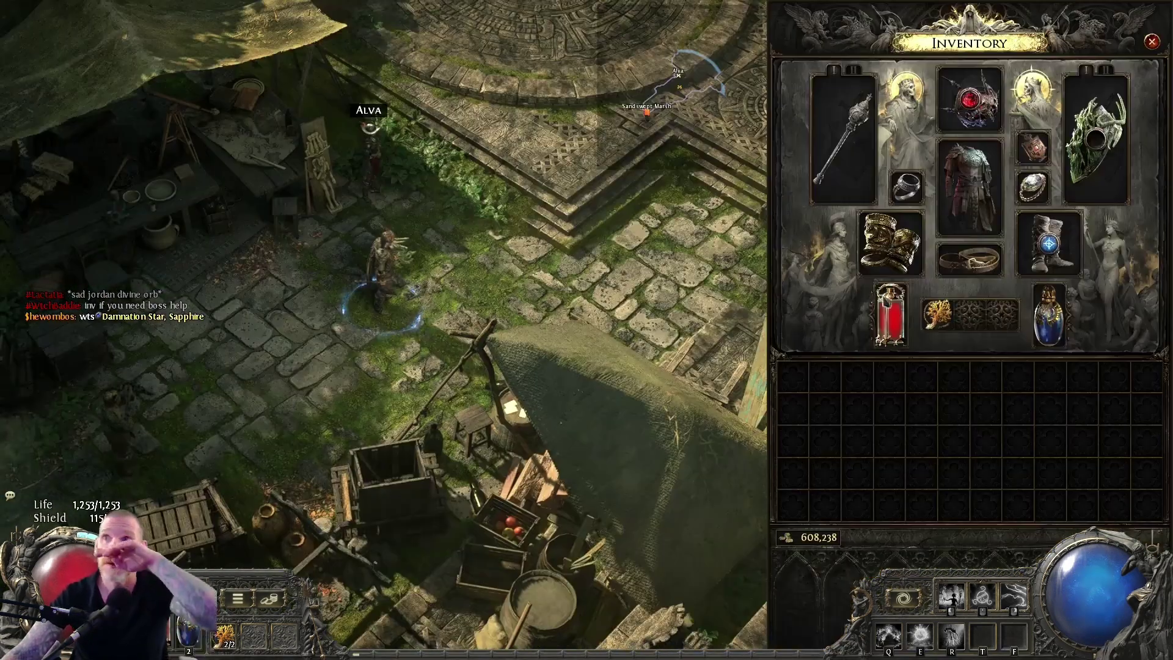
mouse_move(897, 256)
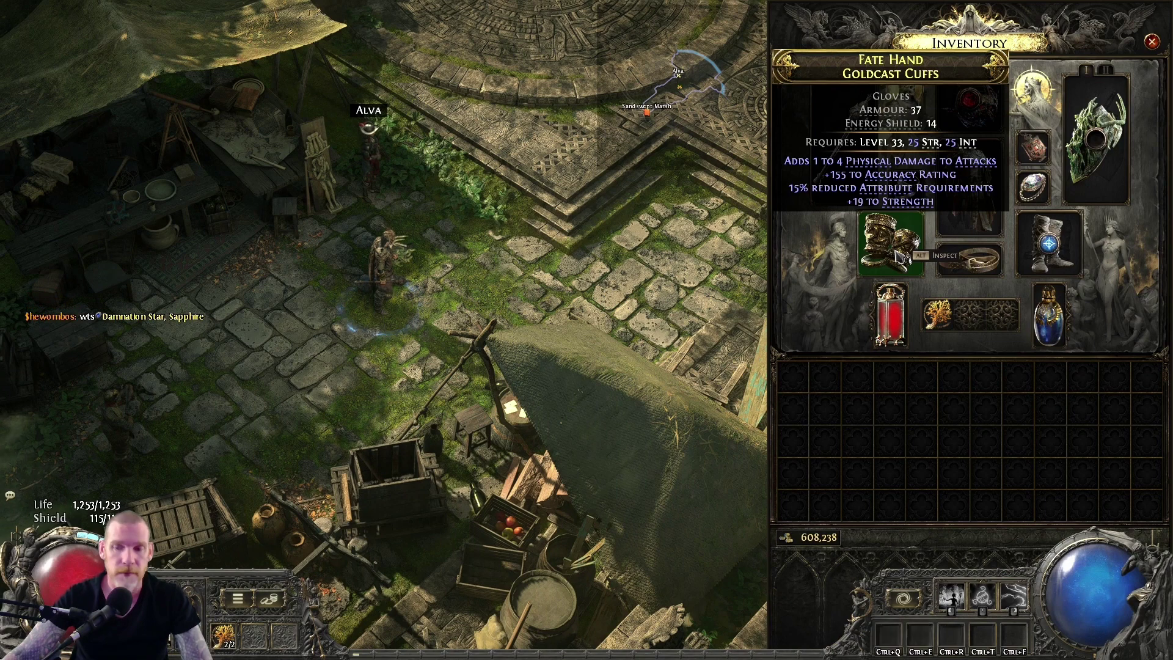
Switch back to Path of Building and paste the copied gloves into the Items page.
key("super")
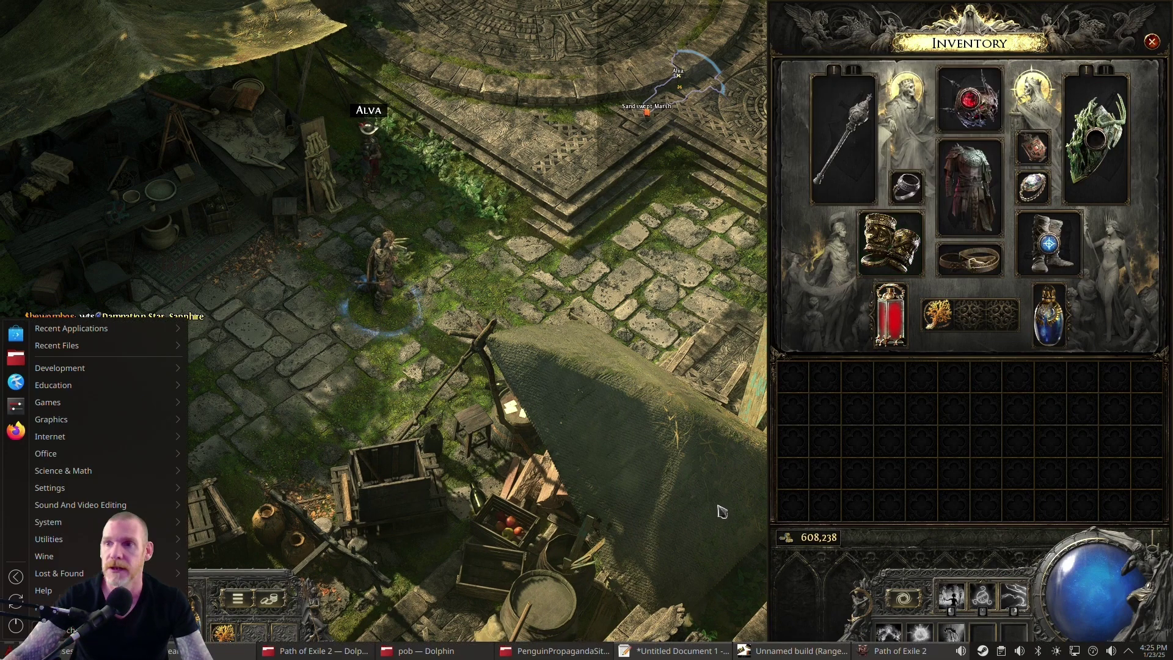
left_click(794, 650)
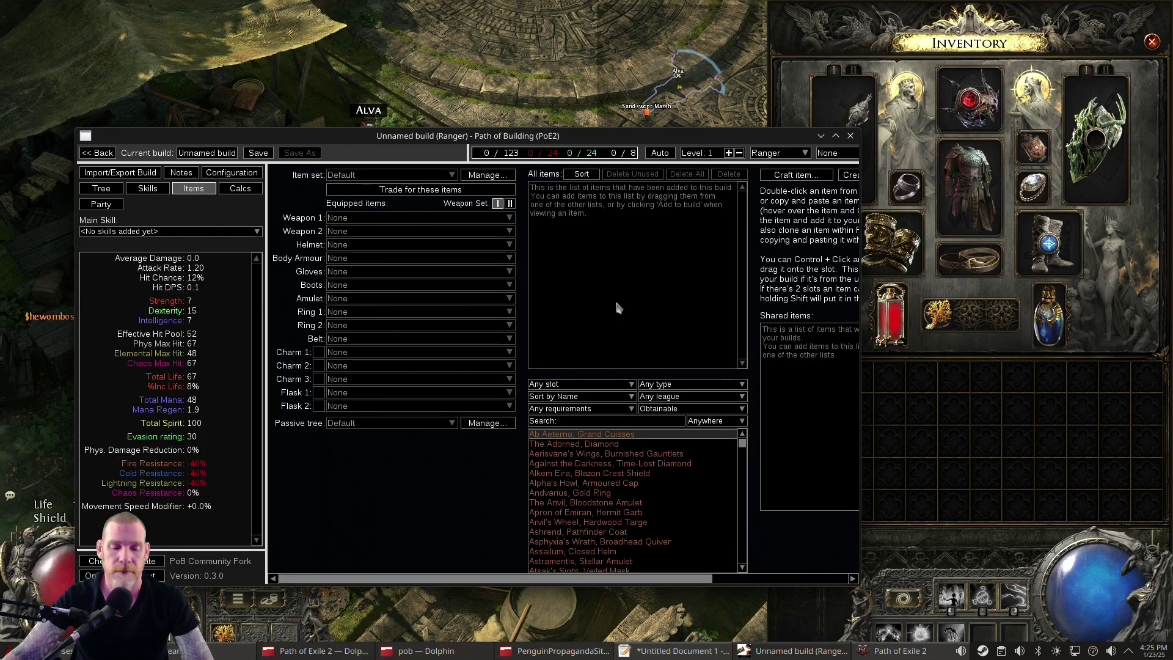
key("ctrl+v")
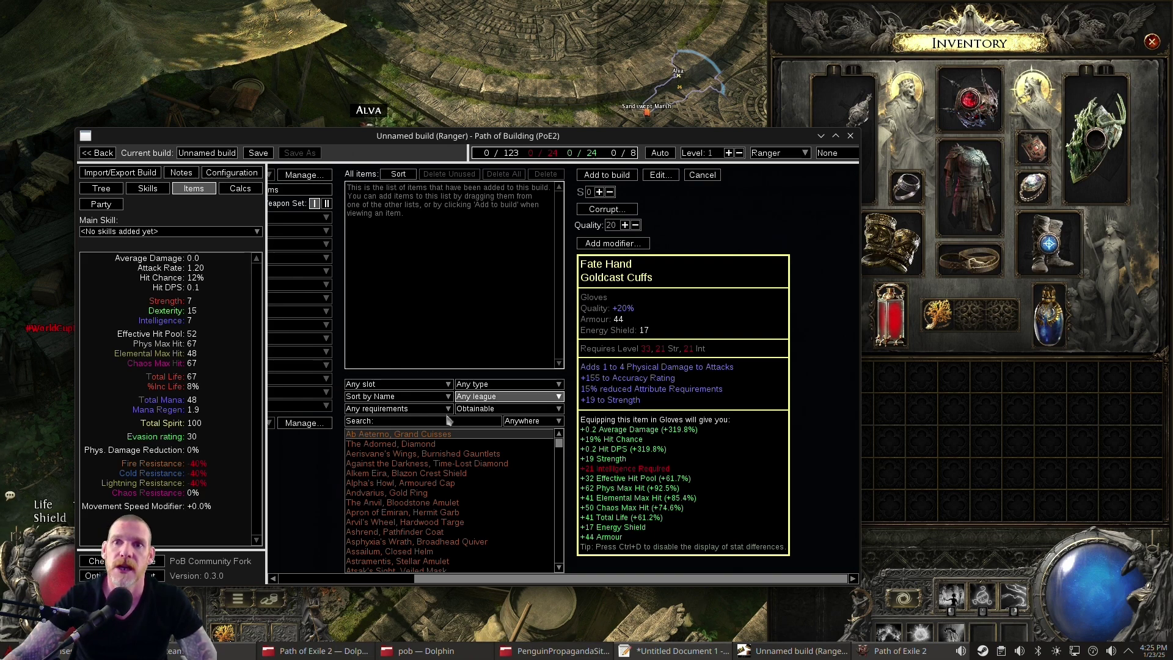
Move the Path of Building window toward the screen's upper-left corner and enlarge it to fit the pasted item's full details.
left_click(339, 580)
left_click_drag(340, 580, 310, 574)
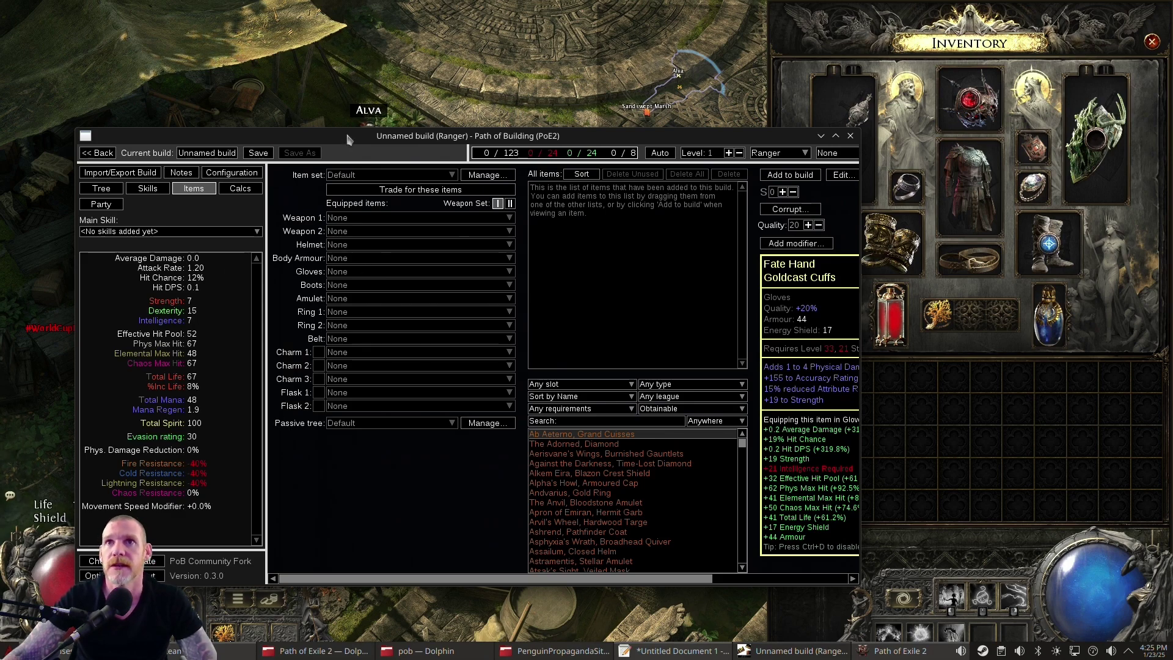
left_click_drag(347, 138, 280, 52)
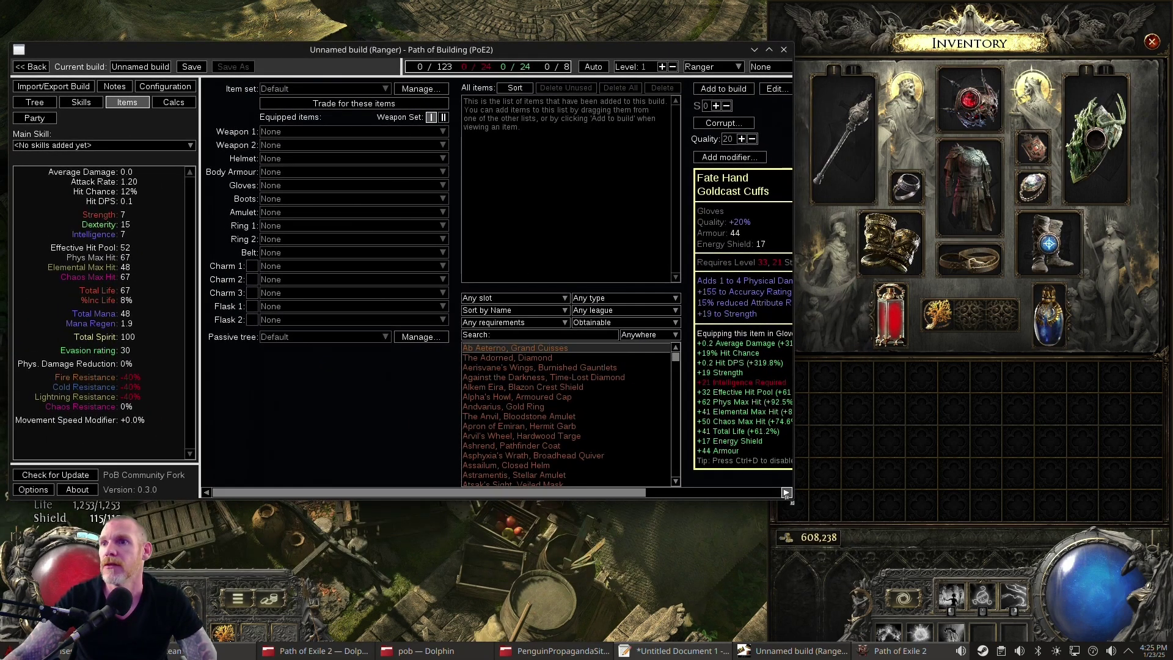
left_click_drag(795, 505, 1030, 609)
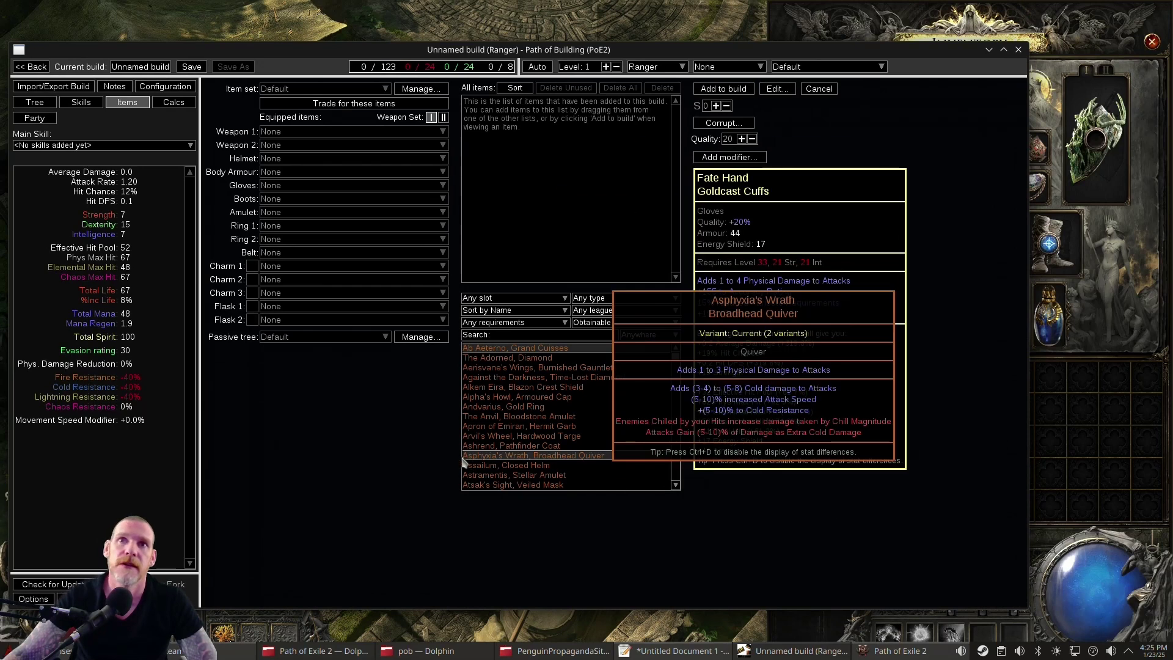